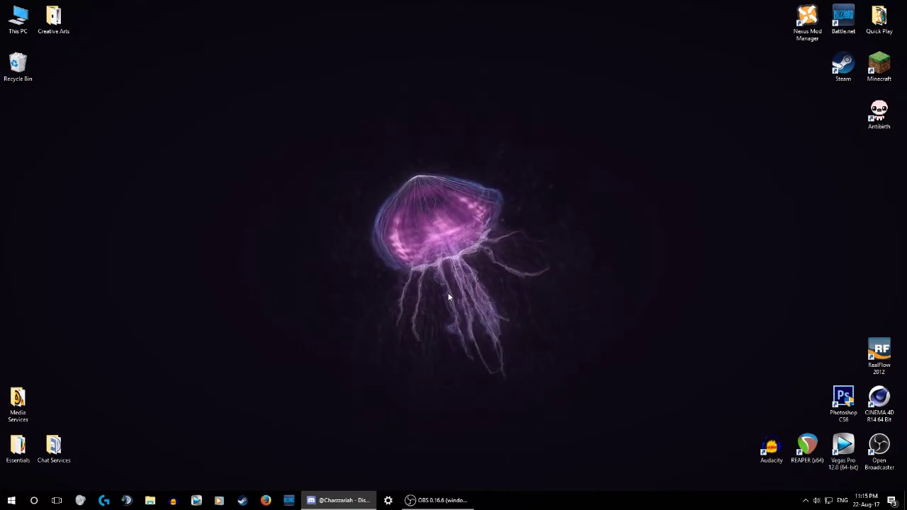
Rearrange the desktop icons, then launch Audacity from its desktop shortcut
{"action": "left_click_drag", "start_coordinate": [509, 203], "coordinate": [284, 163]}
{"action": "left_click_drag", "start_coordinate": [303, 214], "coordinate": [206, 182]}
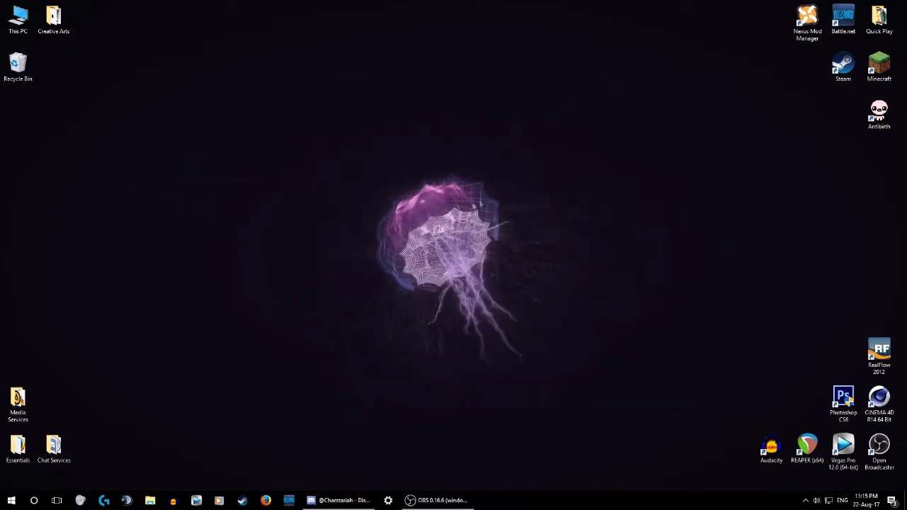
{"action": "left_click_drag", "start_coordinate": [405, 196], "coordinate": [223, 282]}
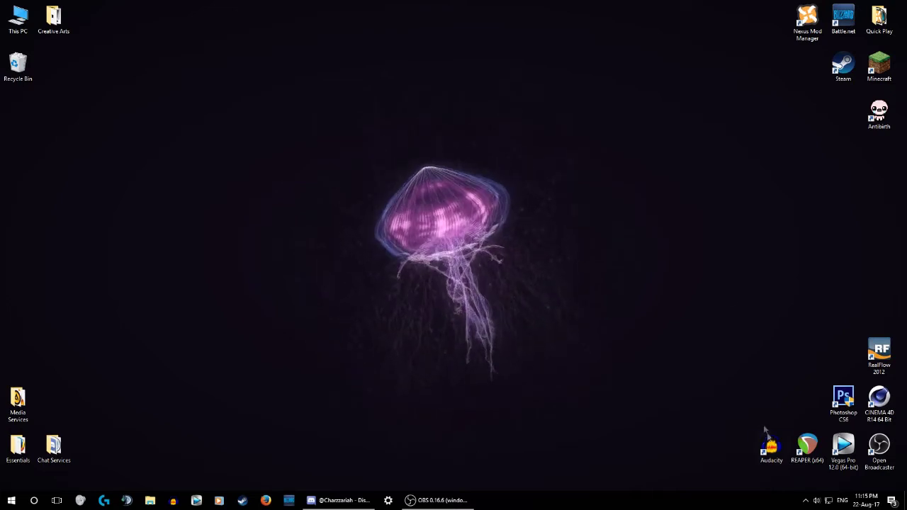
{"action": "left_click_drag", "start_coordinate": [766, 430], "coordinate": [443, 146]}
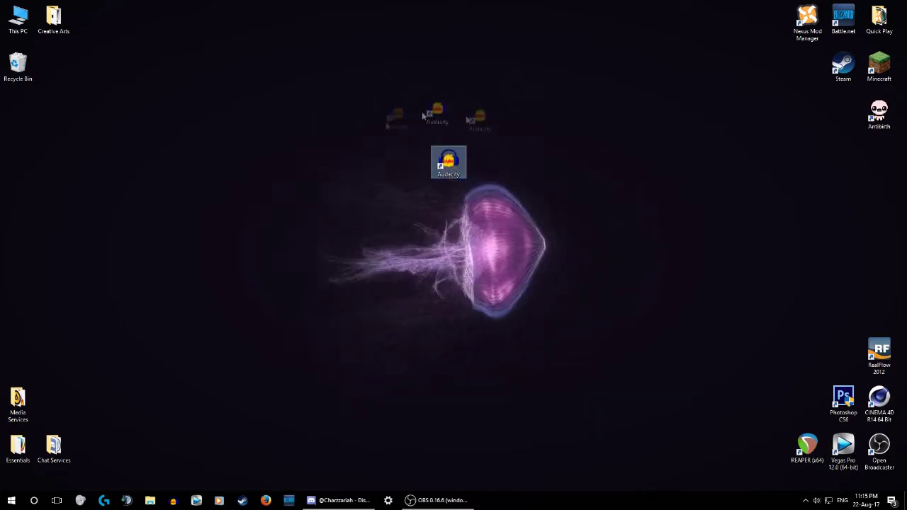
{"action": "left_click_drag", "start_coordinate": [423, 115], "coordinate": [770, 448]}
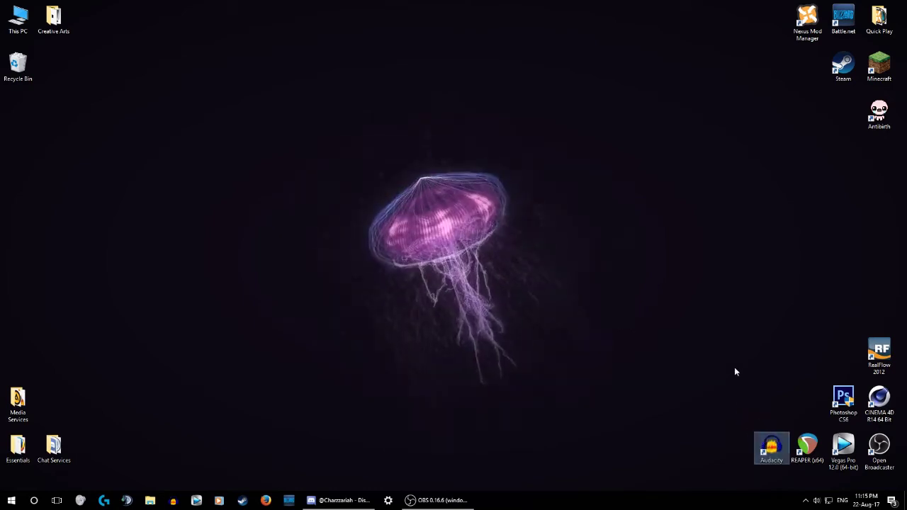
{"action": "double_click", "coordinate": [763, 448]}
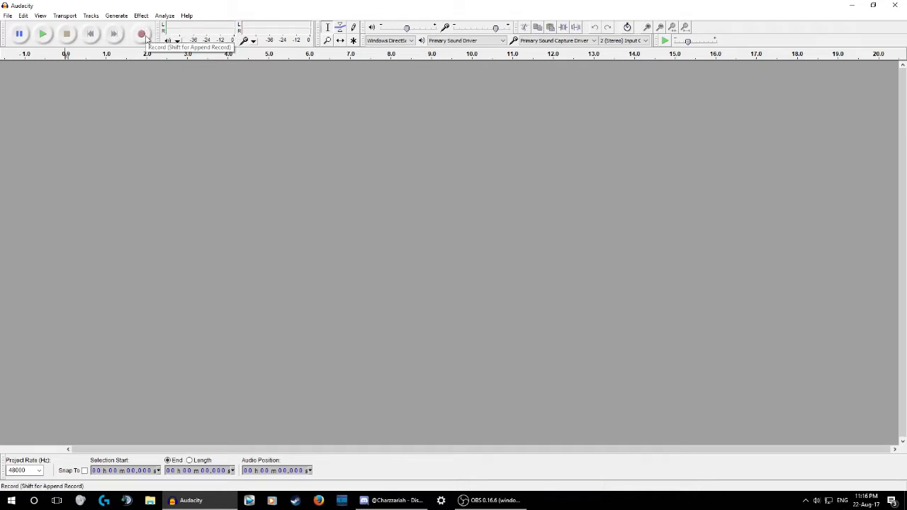
{"action": "left_click", "coordinate": [142, 34]}
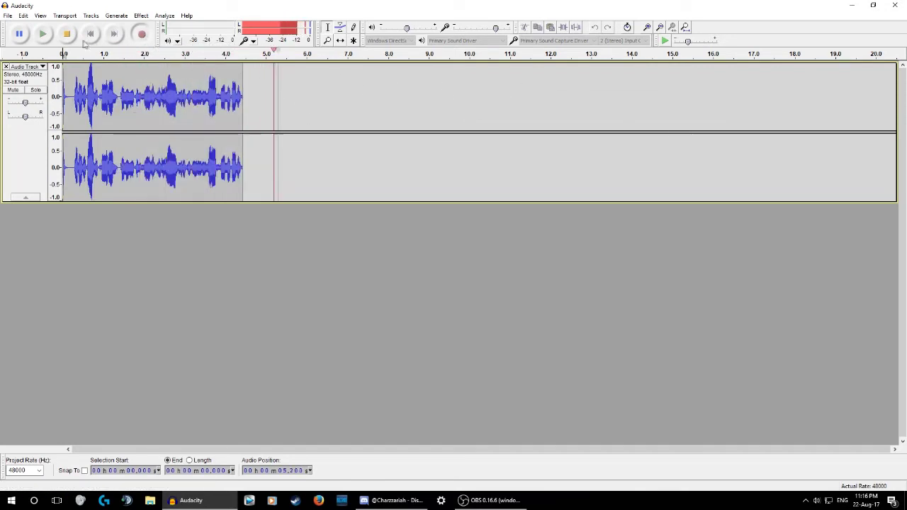
{"action": "left_click", "coordinate": [68, 35]}
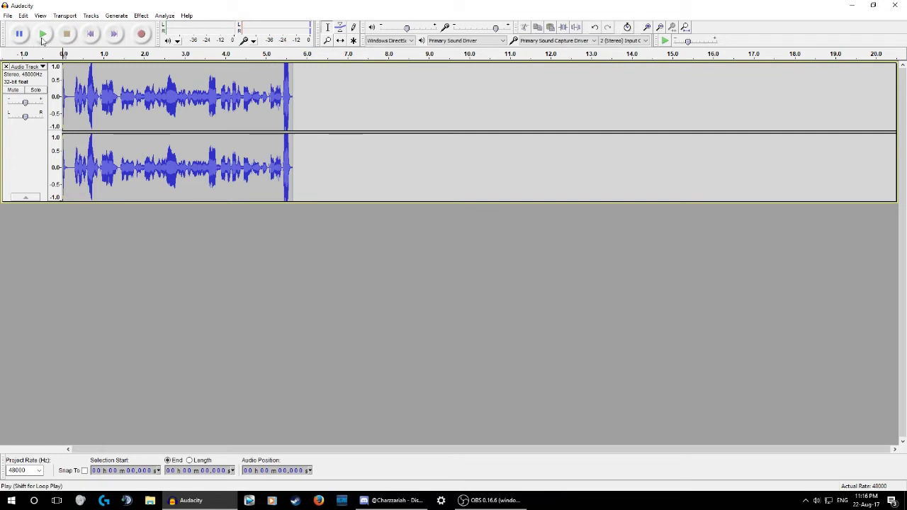
{"action": "left_click", "coordinate": [42, 40]}
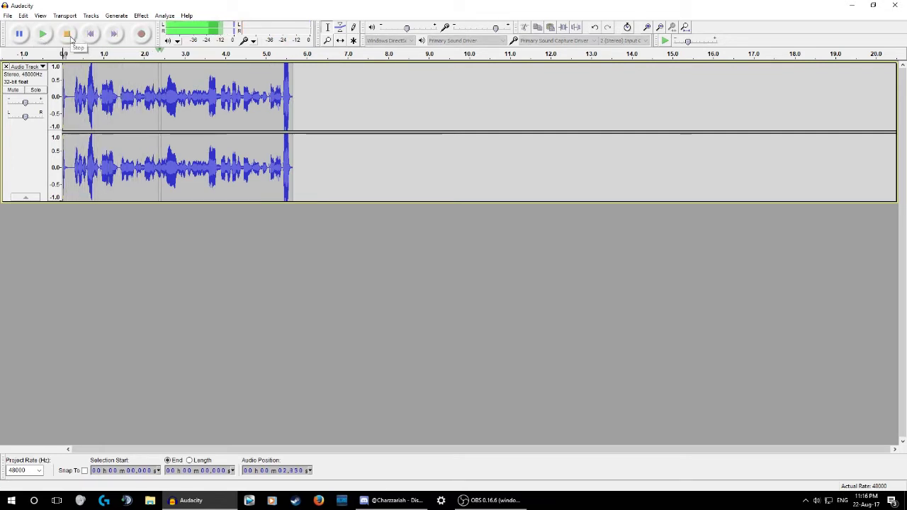
{"action": "left_click", "coordinate": [70, 37]}
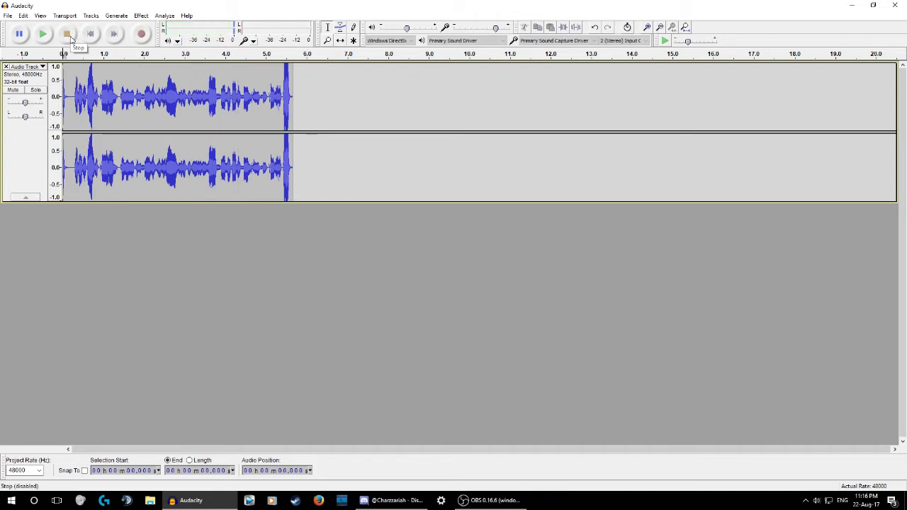
{"action": "left_click", "coordinate": [5, 68]}
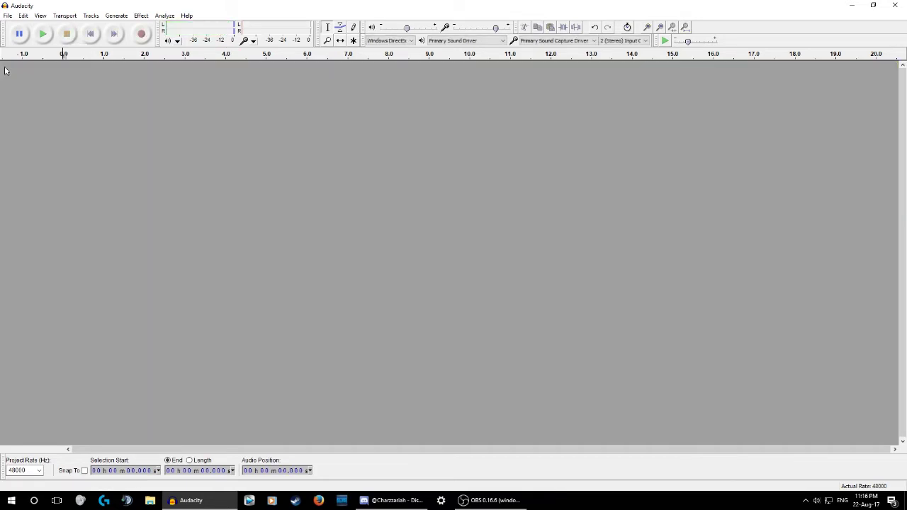
Record a voice take and stop it at about 15 seconds
{"action": "left_click", "coordinate": [139, 42]}
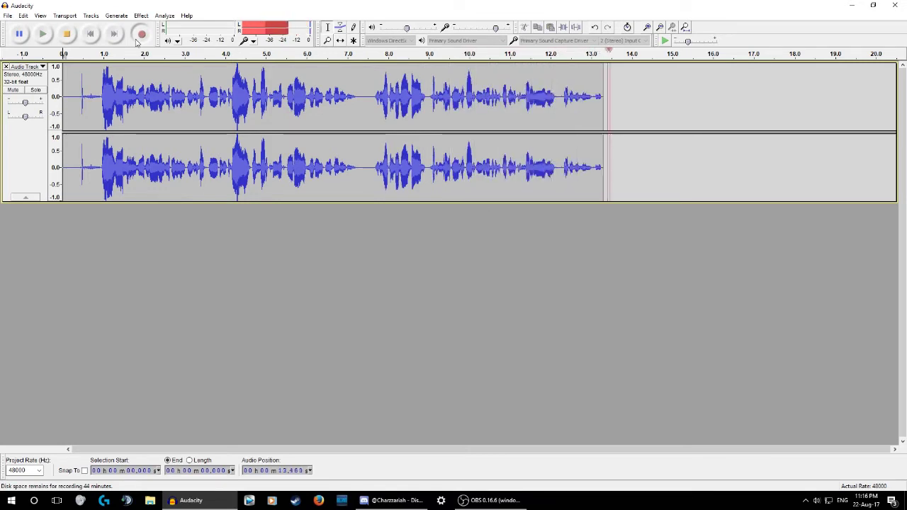
{"action": "left_click", "coordinate": [69, 37]}
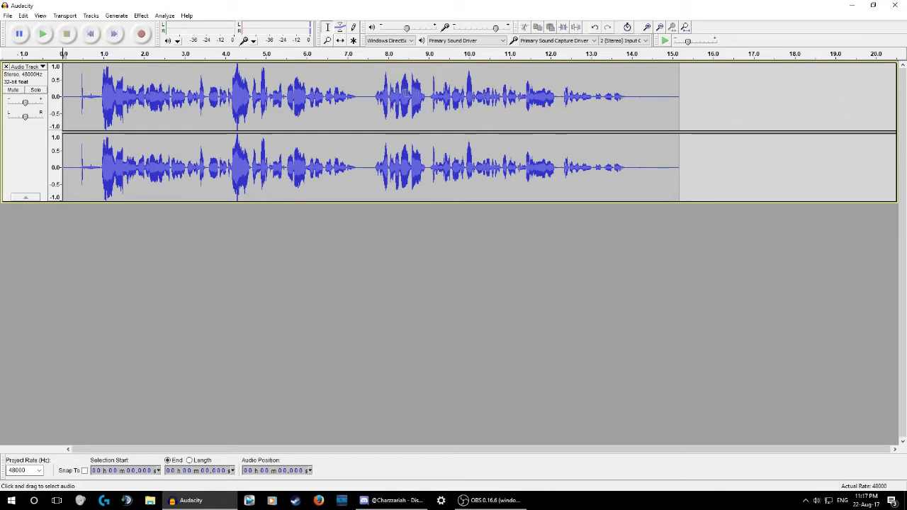
Try selecting the quiet end of the recording around 14–15 seconds
{"action": "left_click_drag", "start_coordinate": [620, 94], "coordinate": [700, 105]}
{"action": "left_click", "coordinate": [688, 95]}
{"action": "left_click", "coordinate": [668, 96]}
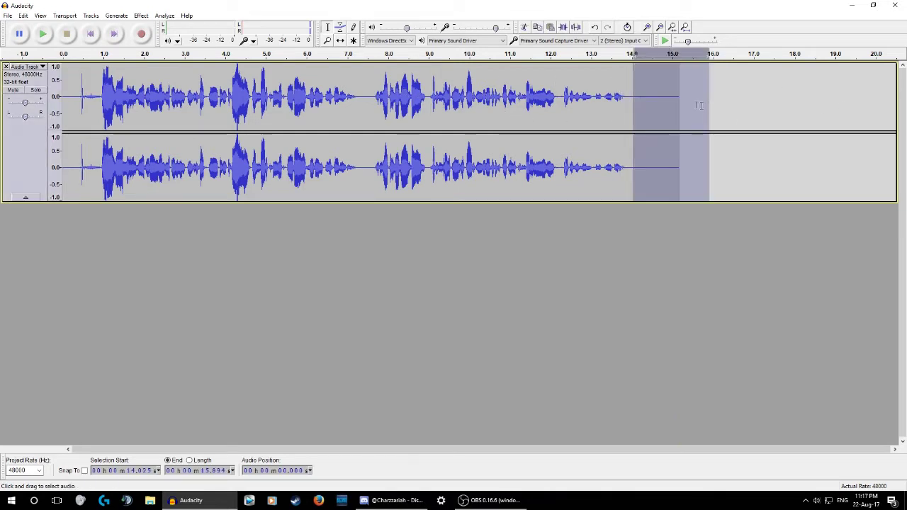
{"action": "left_click", "coordinate": [650, 99]}
{"action": "left_click_drag", "start_coordinate": [632, 97], "coordinate": [674, 98]}
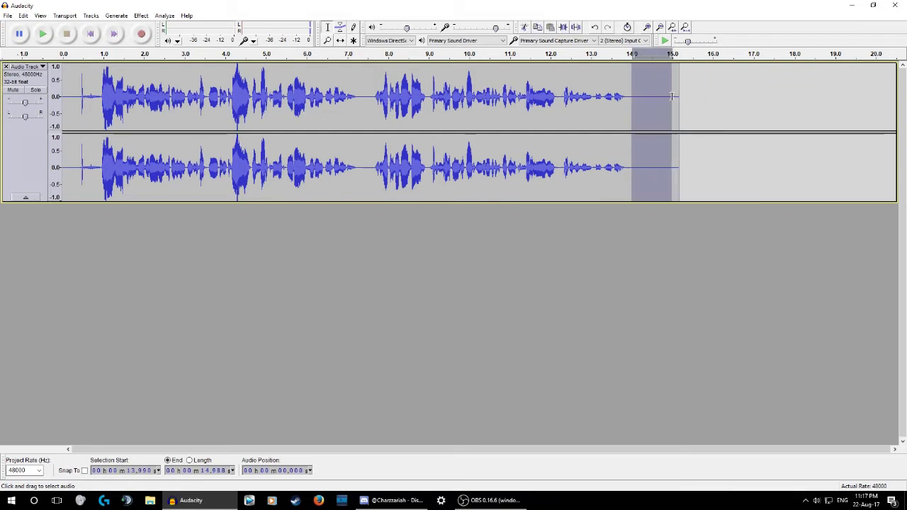
{"action": "left_click", "coordinate": [681, 96]}
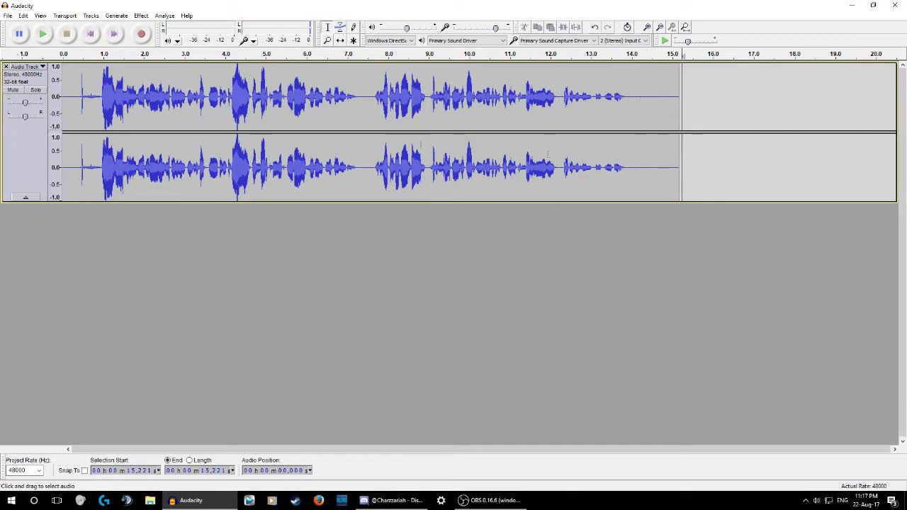
Delete the silent tail from about 13.9 s and start recording a second take
{"action": "left_click", "coordinate": [678, 89]}
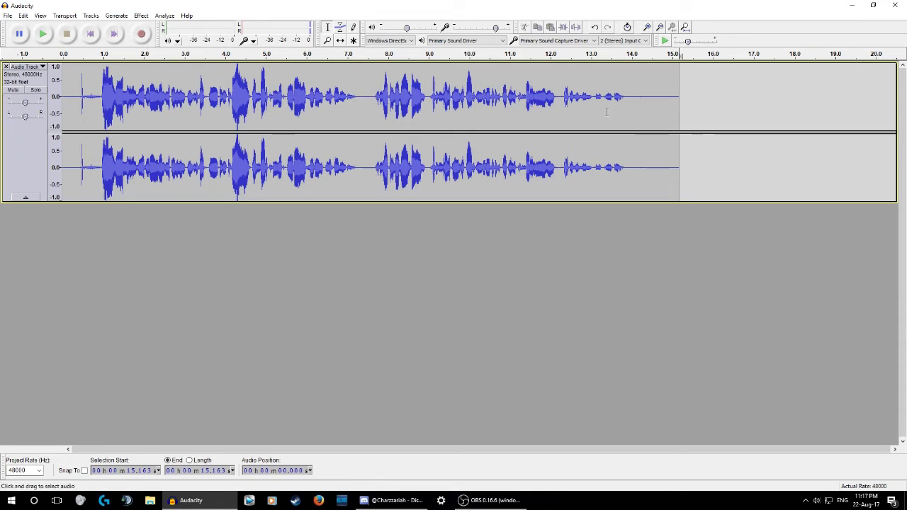
{"action": "mouse_move", "coordinate": [683, 96]}
{"action": "left_mouse_down"}
{"action": "mouse_move", "coordinate": [620, 96]}
{"action": "mouse_move", "coordinate": [627, 94]}
{"action": "left_mouse_up"}
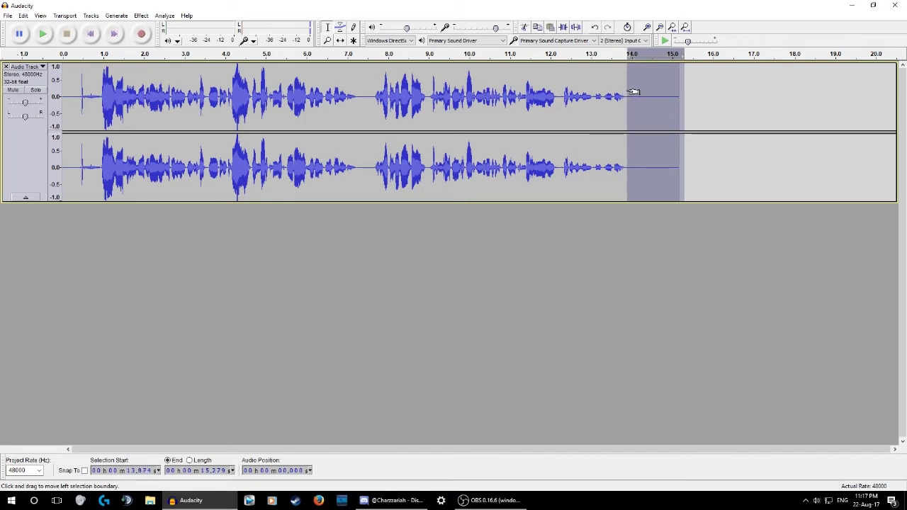
{"action": "key", "text": "Delete"}
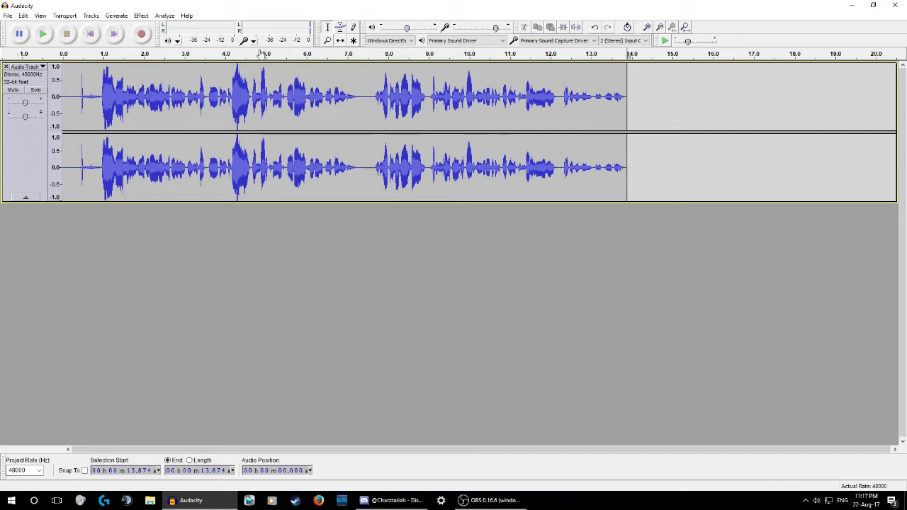
{"action": "left_click", "coordinate": [141, 35]}
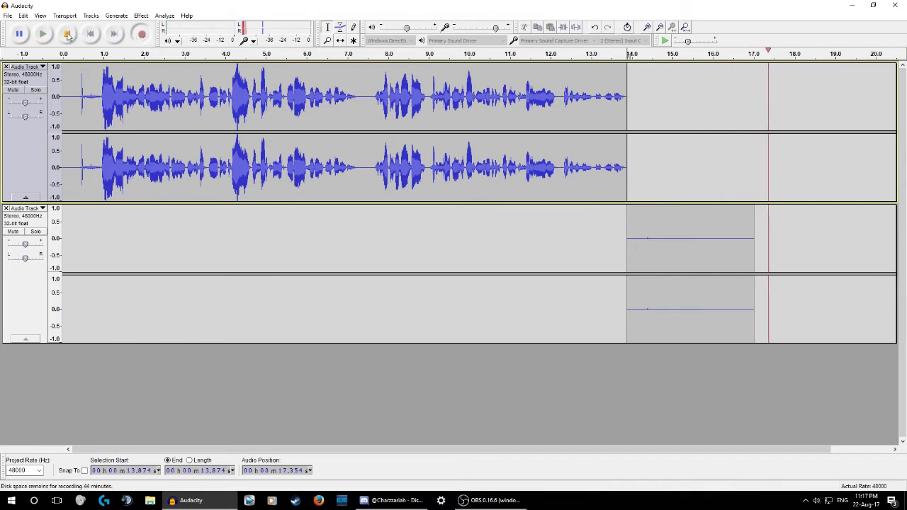
{"action": "left_click", "coordinate": [68, 36]}
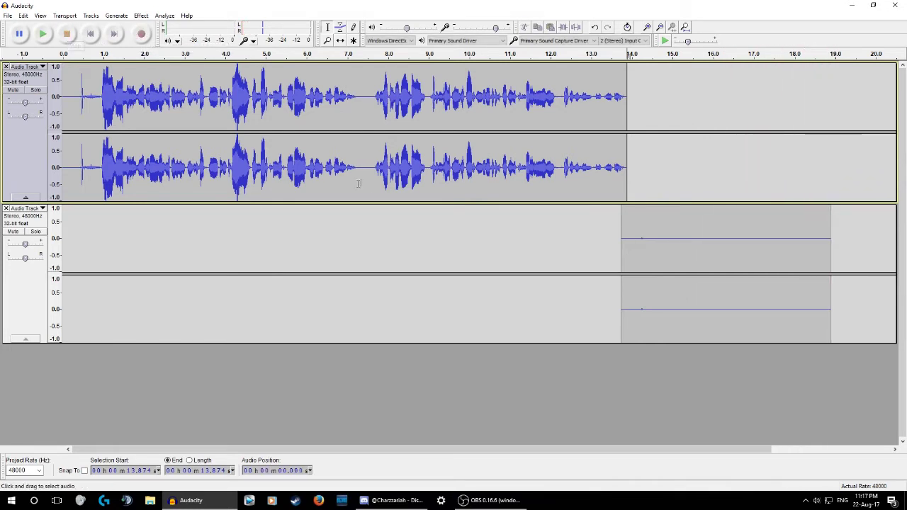
{"action": "left_click_drag", "start_coordinate": [621, 225], "coordinate": [648, 234]}
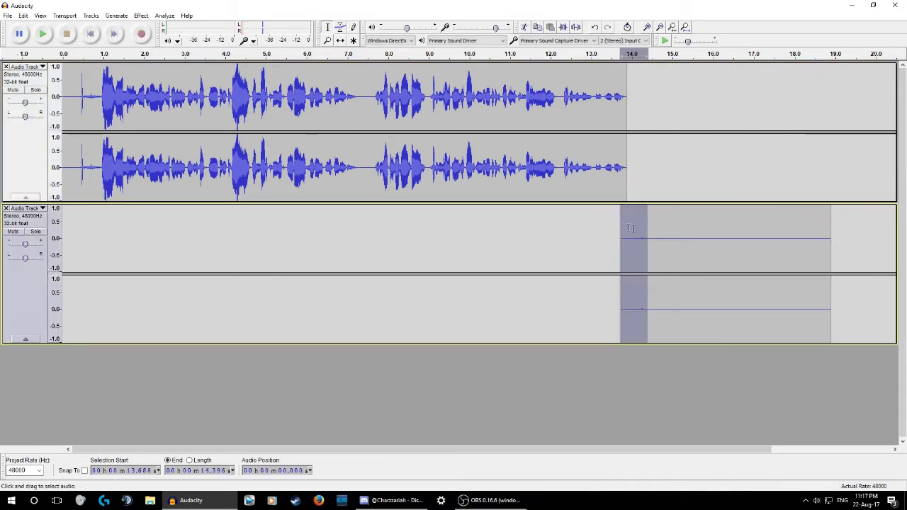
{"action": "key", "text": "Delete"}
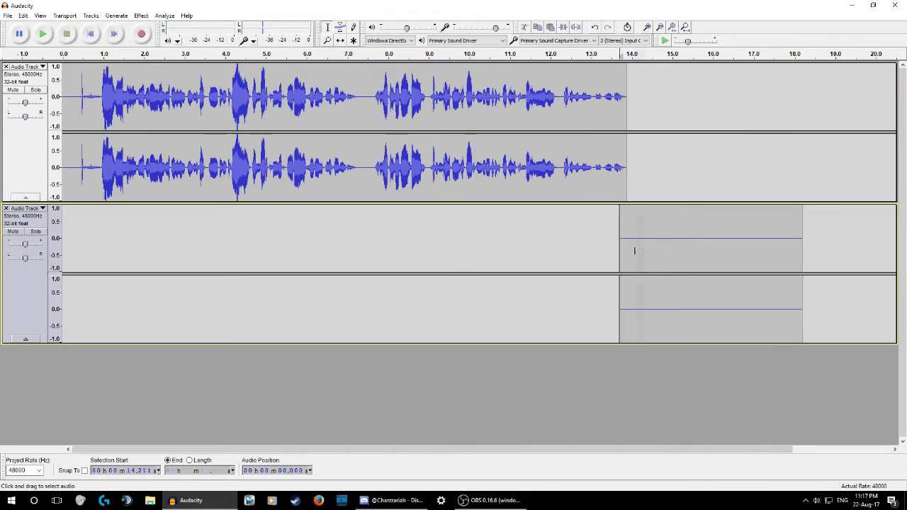
{"action": "left_click_drag", "start_coordinate": [641, 250], "coordinate": [822, 255]}
{"action": "left_click", "coordinate": [780, 223]}
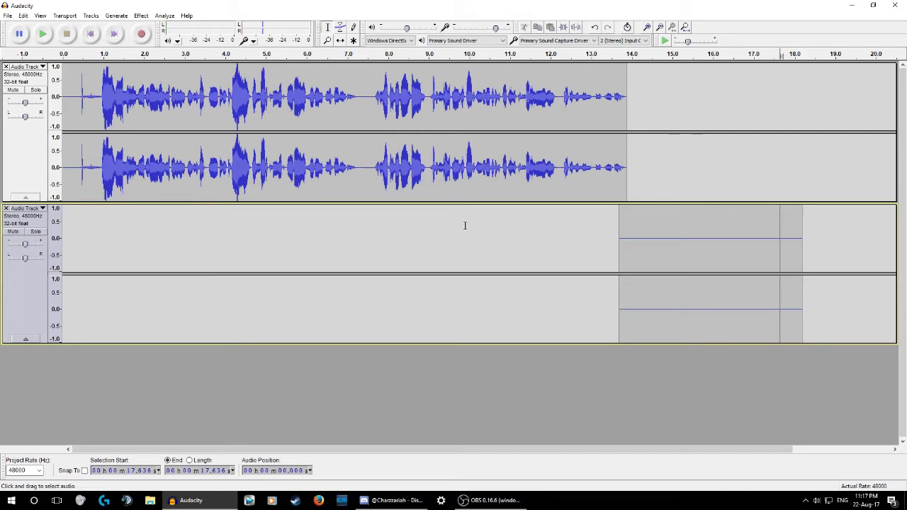
{"action": "double_click", "coordinate": [709, 220]}
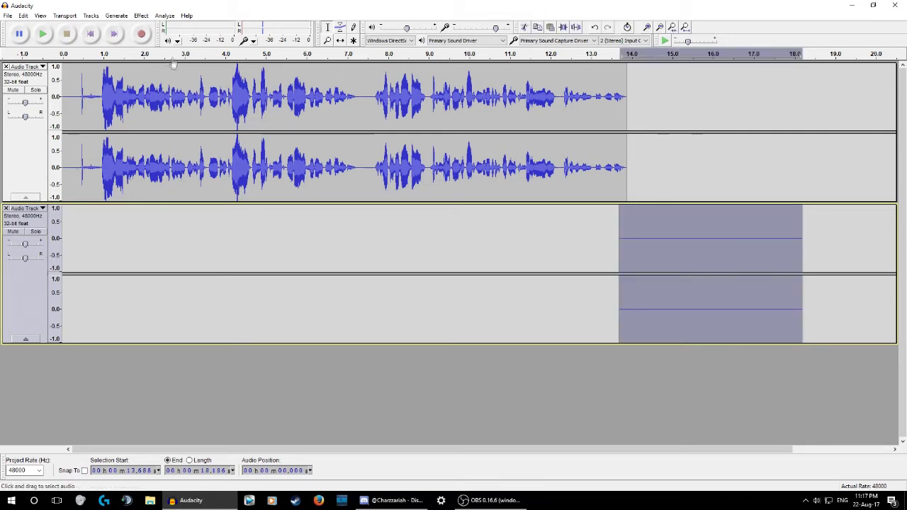
{"action": "left_click", "coordinate": [340, 41]}
{"action": "mouse_move", "coordinate": [636, 227]}
{"action": "left_mouse_down"}
{"action": "mouse_move", "coordinate": [643, 229]}
{"action": "mouse_move", "coordinate": [633, 229]}
{"action": "left_mouse_up"}
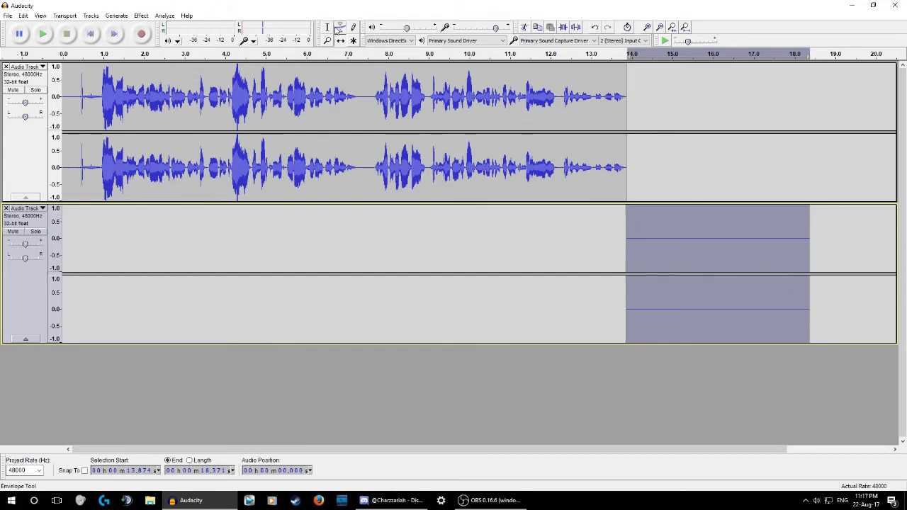
{"action": "left_click", "coordinate": [328, 27]}
{"action": "left_click_drag", "start_coordinate": [356, 95], "coordinate": [394, 100]}
{"action": "left_click", "coordinate": [367, 108]}
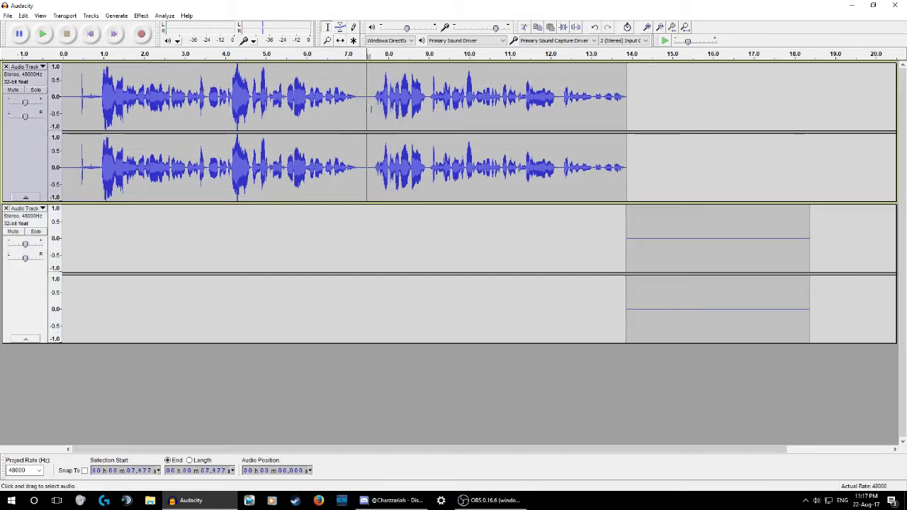
{"action": "left_click", "coordinate": [369, 108]}
{"action": "left_click", "coordinate": [359, 106]}
{"action": "left_click", "coordinate": [369, 106]}
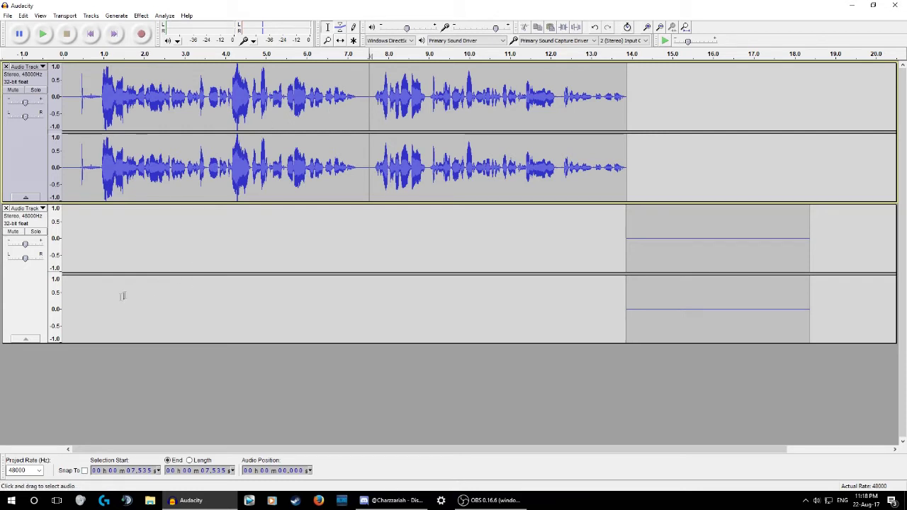
Select the silent track-2 clip (13.874–18.371 s) and get a noise profile from it
{"action": "left_click", "coordinate": [18, 284]}
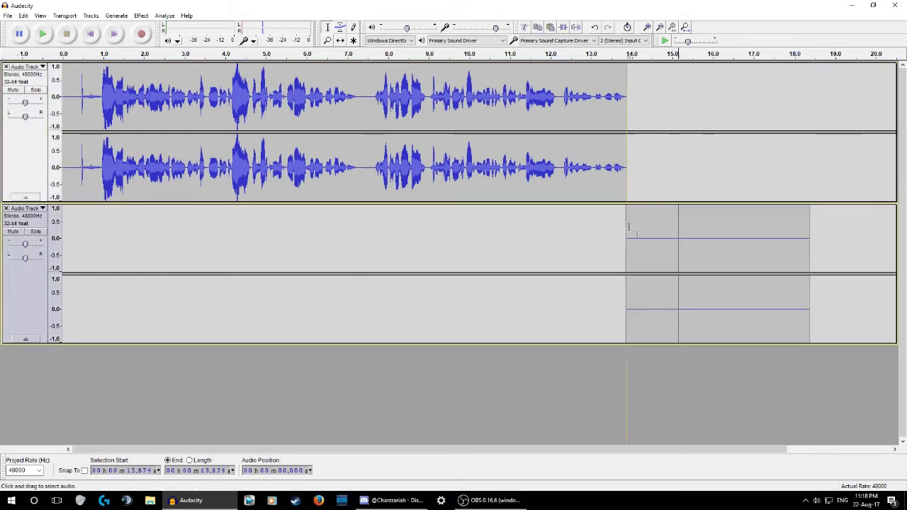
{"action": "left_click_drag", "start_coordinate": [630, 229], "coordinate": [808, 285]}
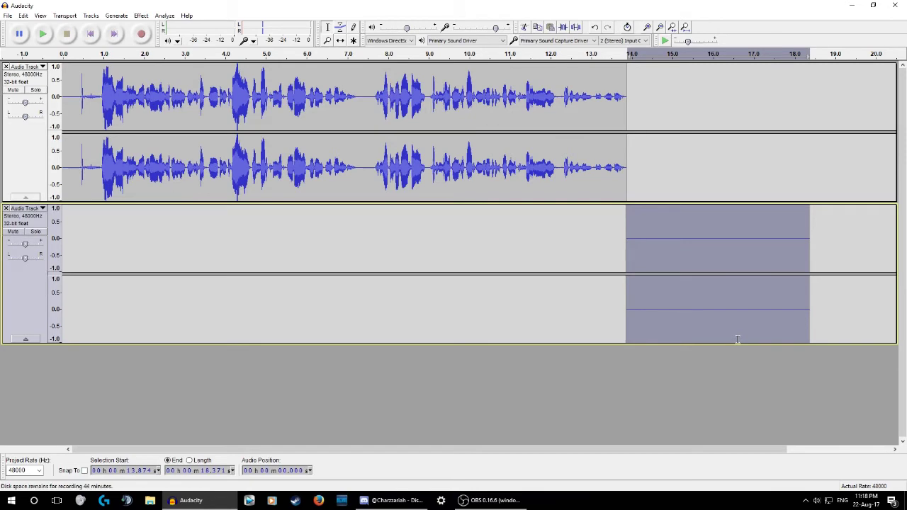
{"action": "left_click", "coordinate": [141, 14]}
{"action": "left_click", "coordinate": [202, 180]}
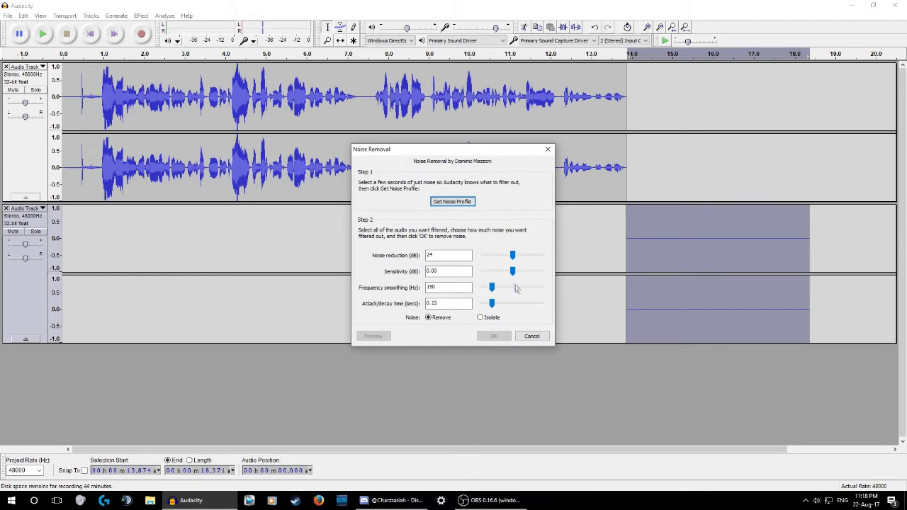
{"action": "left_click", "coordinate": [428, 319]}
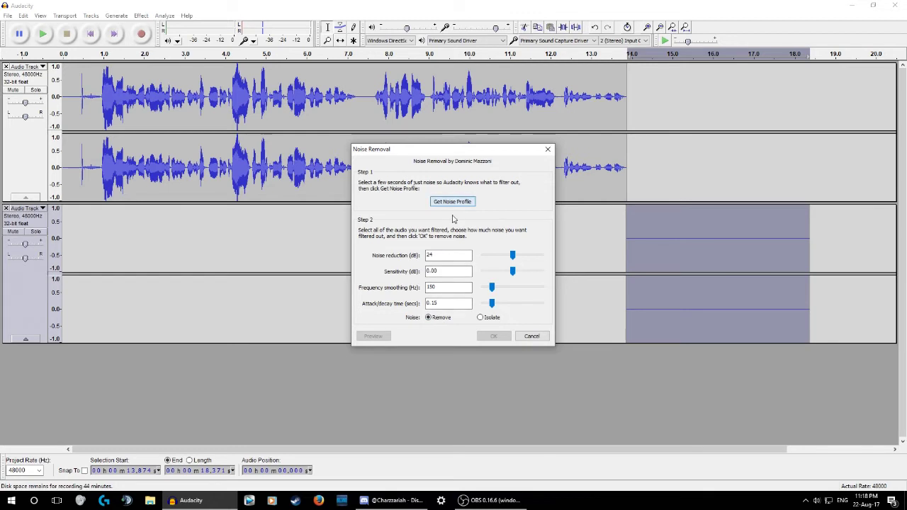
{"action": "left_click", "coordinate": [452, 202]}
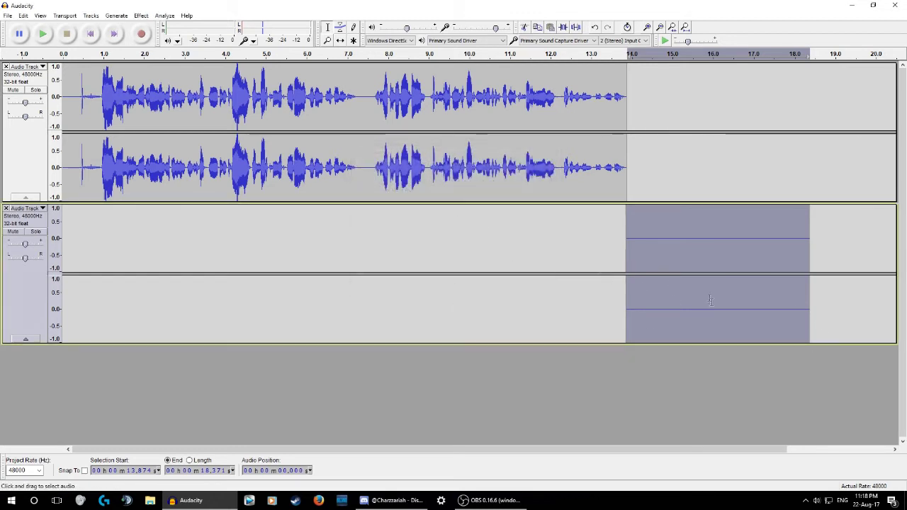
Clear the test selections, select the whole voice track, and remove the empty second track
{"action": "left_click", "coordinate": [628, 225]}
{"action": "left_click_drag", "start_coordinate": [628, 226], "coordinate": [749, 265]}
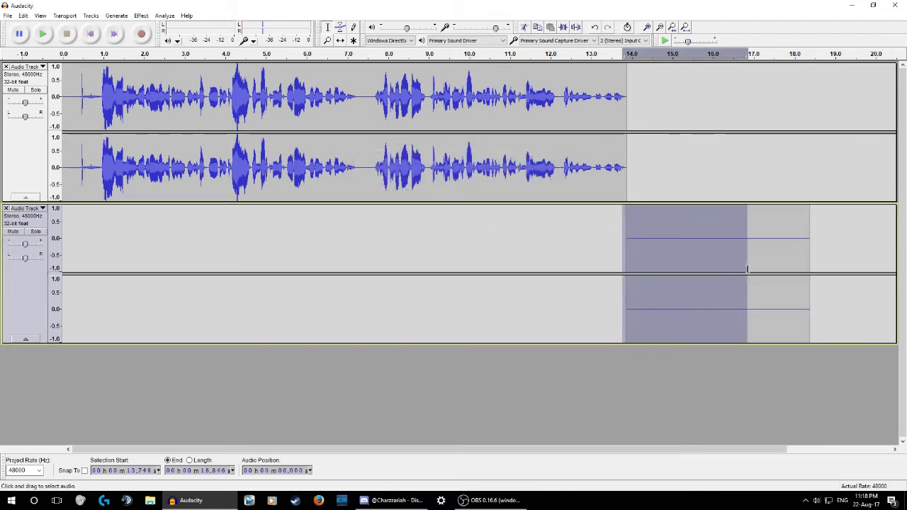
{"action": "left_click", "coordinate": [742, 262]}
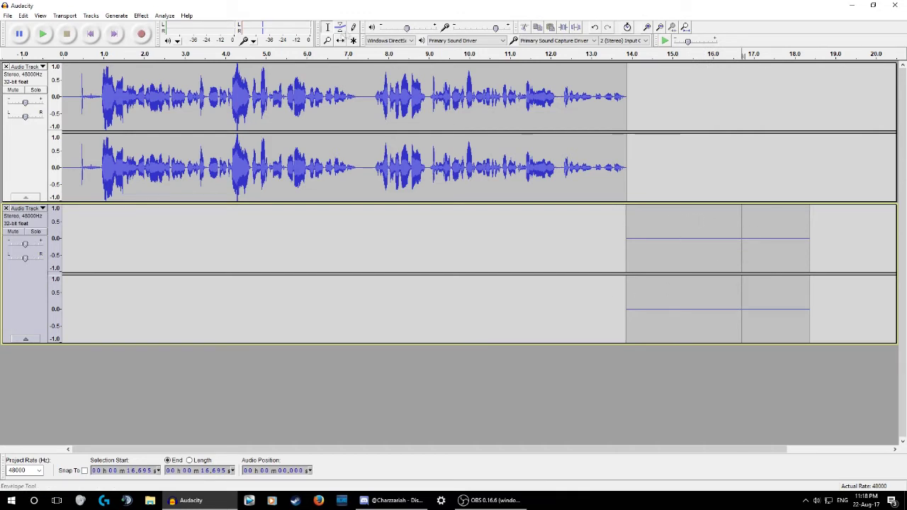
{"action": "left_click_drag", "start_coordinate": [360, 99], "coordinate": [516, 106]}
{"action": "left_click", "coordinate": [415, 99]}
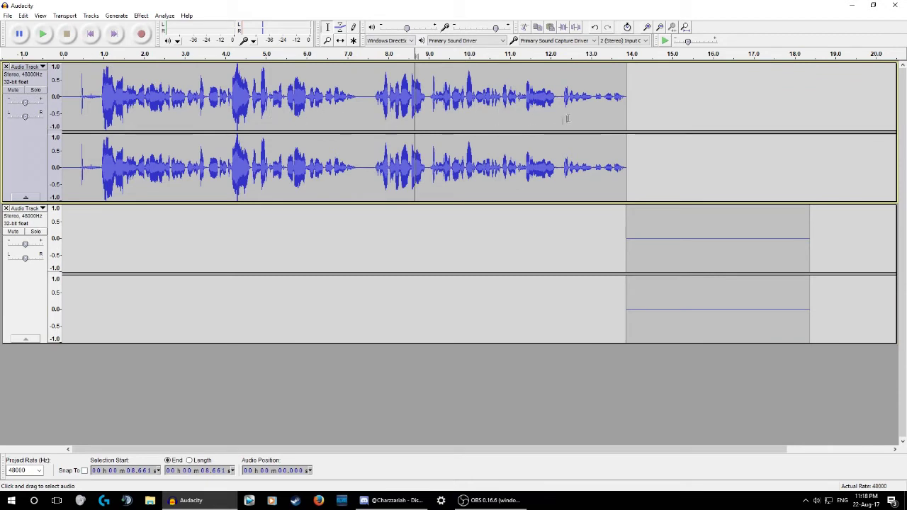
{"action": "left_click", "coordinate": [25, 148]}
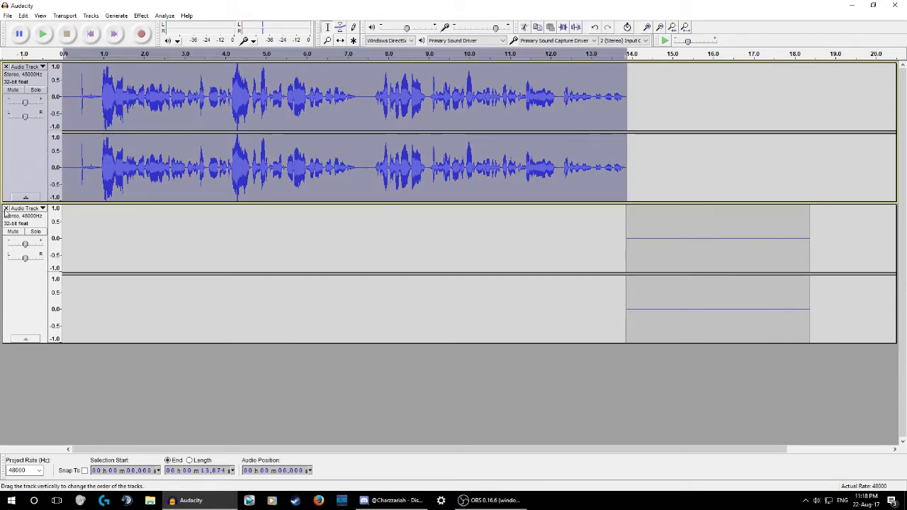
{"action": "left_click", "coordinate": [5, 209]}
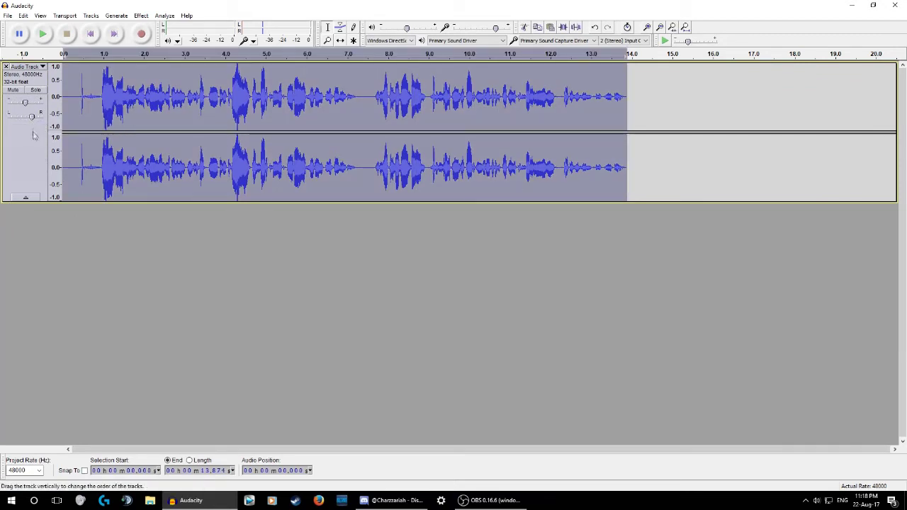
Re-centre the voice track's balance and open the Leveller effect without applying it
{"action": "left_click_drag", "start_coordinate": [31, 116], "coordinate": [25, 116]}
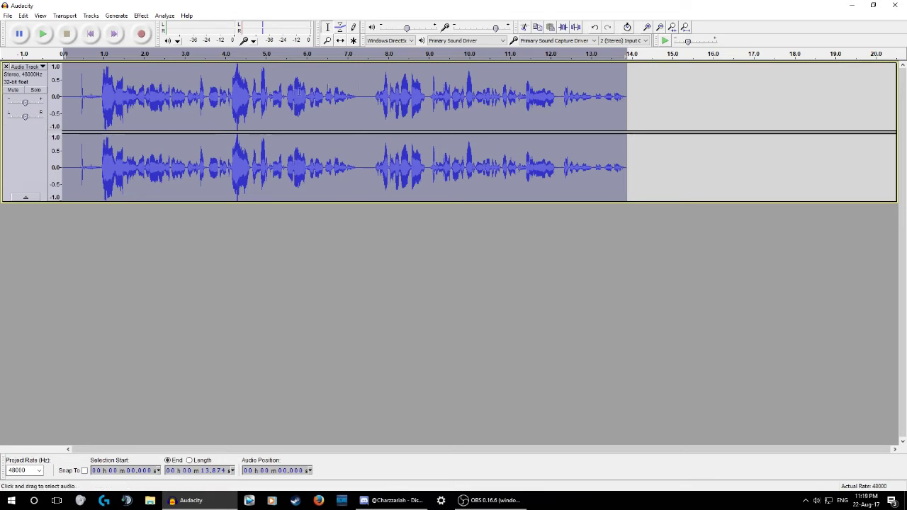
{"action": "left_click", "coordinate": [141, 15]}
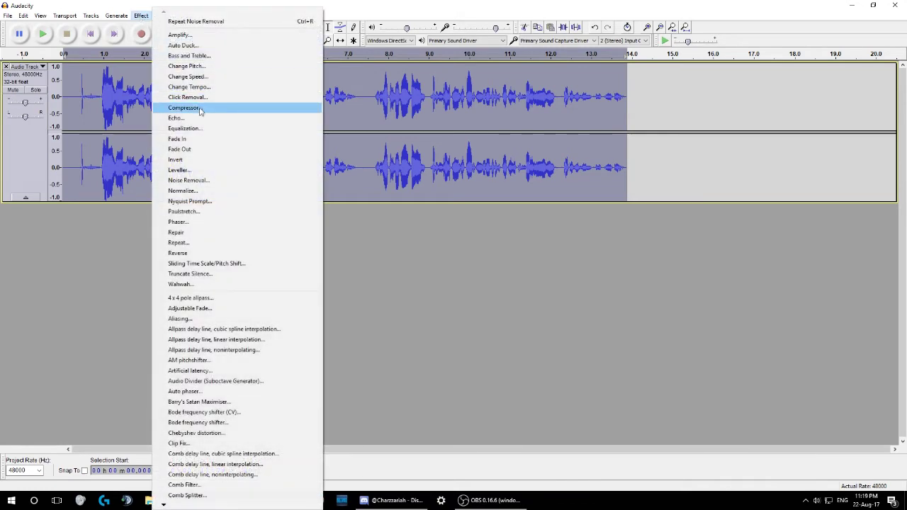
{"action": "left_click", "coordinate": [202, 171]}
{"action": "left_click", "coordinate": [506, 285]}
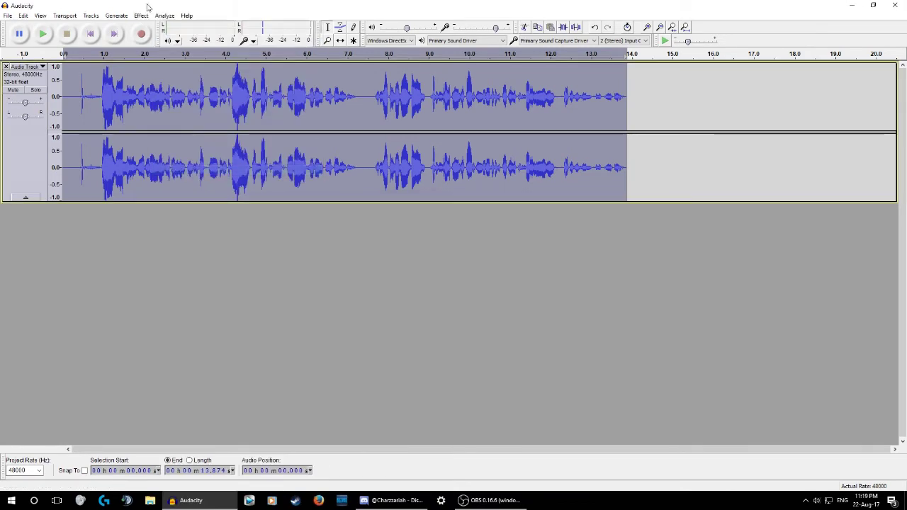
Apply Noise Removal with 24 dB reduction and 150 Hz smoothing to the whole recording
{"action": "left_click", "coordinate": [141, 16]}
{"action": "left_click", "coordinate": [189, 180]}
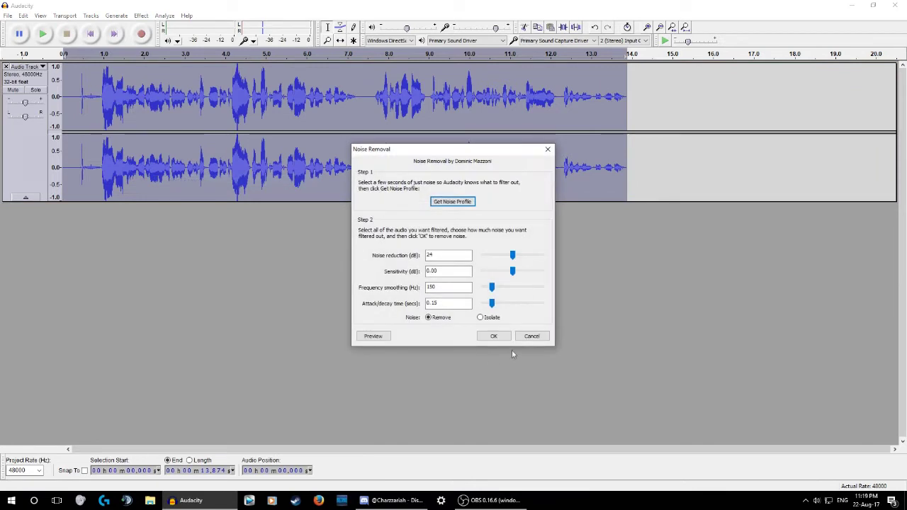
{"action": "left_click", "coordinate": [496, 336]}
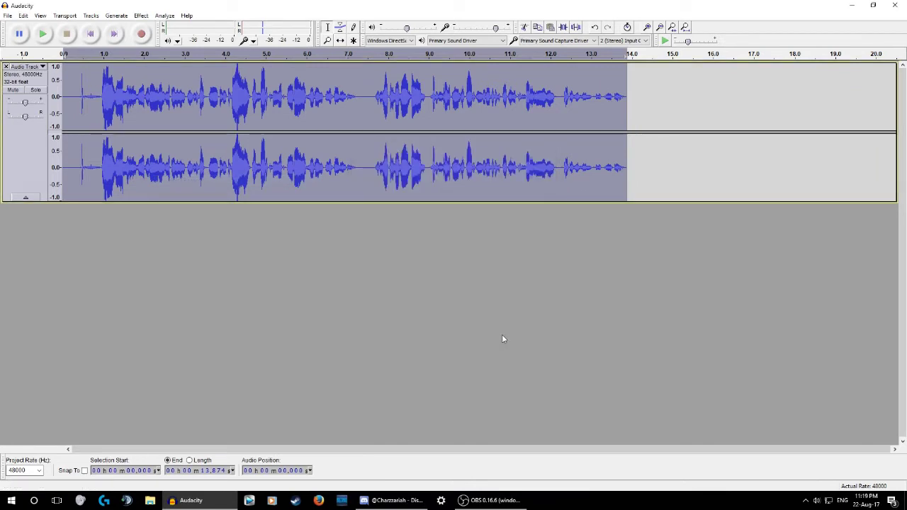
Select the whole voice track and dismiss the effect list without choosing anything
{"action": "mouse_move", "coordinate": [352, 106]}
{"action": "left_mouse_down"}
{"action": "mouse_move", "coordinate": [365, 107]}
{"action": "mouse_move", "coordinate": [352, 106]}
{"action": "left_mouse_up"}
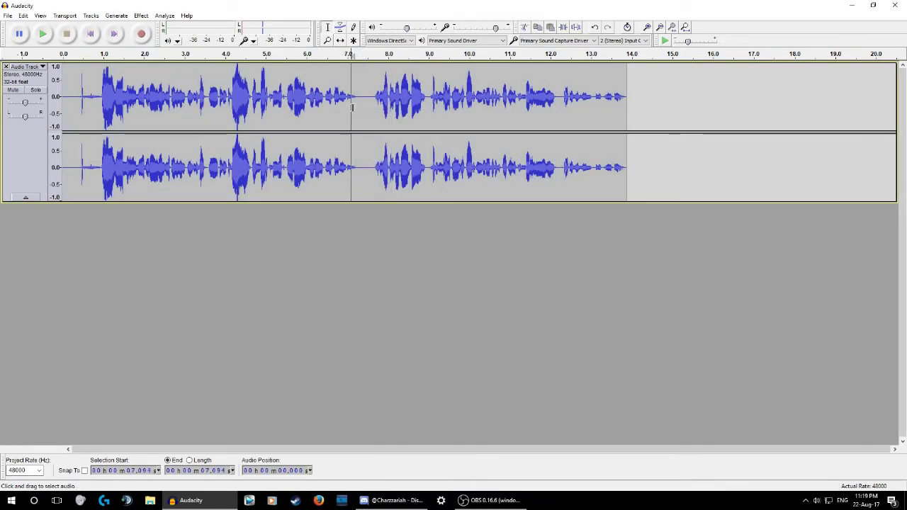
{"action": "left_click", "coordinate": [17, 146]}
{"action": "left_click", "coordinate": [141, 15]}
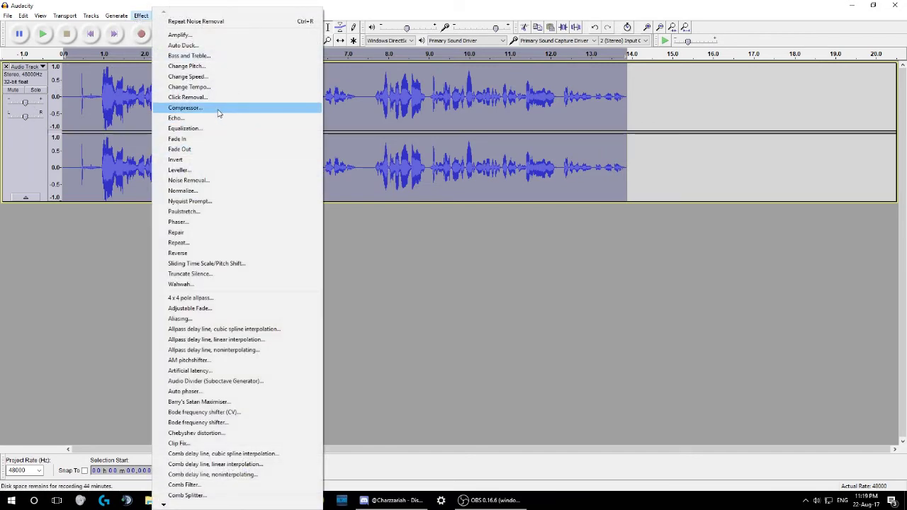
{"action": "left_click", "coordinate": [459, 99]}
Select the passage around 10.5–11.3 s, then the entire voice track again
{"action": "left_click_drag", "start_coordinate": [459, 99], "coordinate": [506, 101]}
{"action": "left_click", "coordinate": [237, 96]}
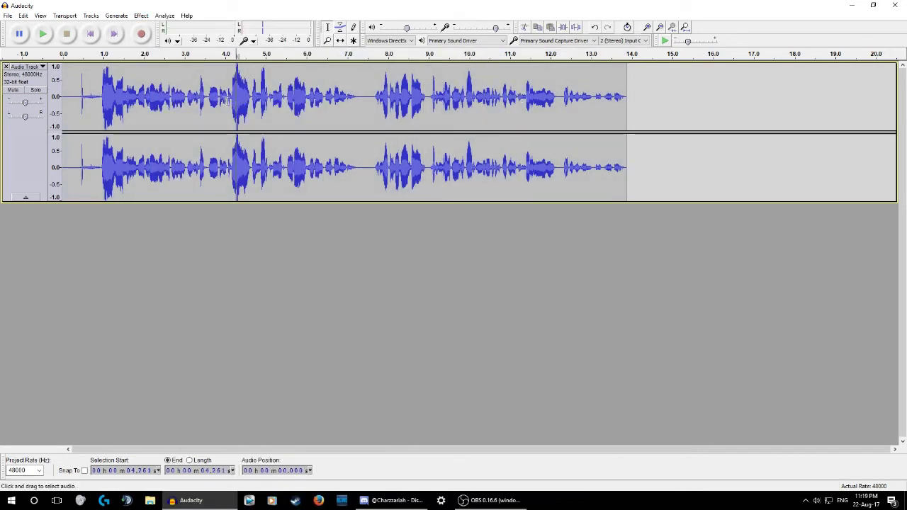
{"action": "left_click_drag", "start_coordinate": [488, 99], "coordinate": [522, 105]}
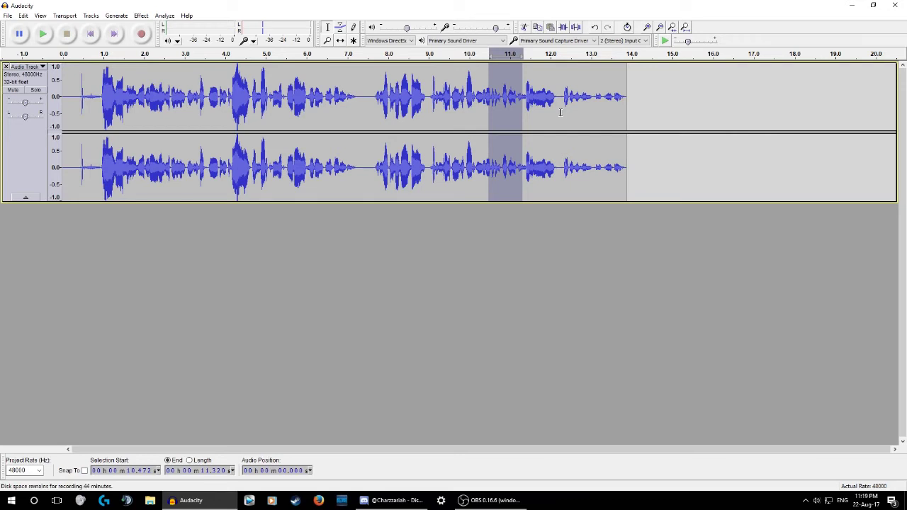
{"action": "left_click", "coordinate": [21, 146]}
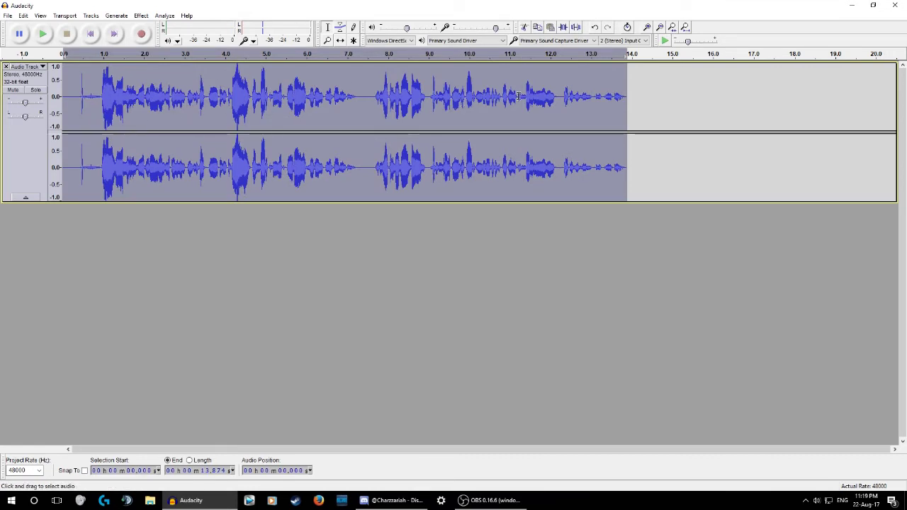
{"action": "left_click", "coordinate": [141, 16]}
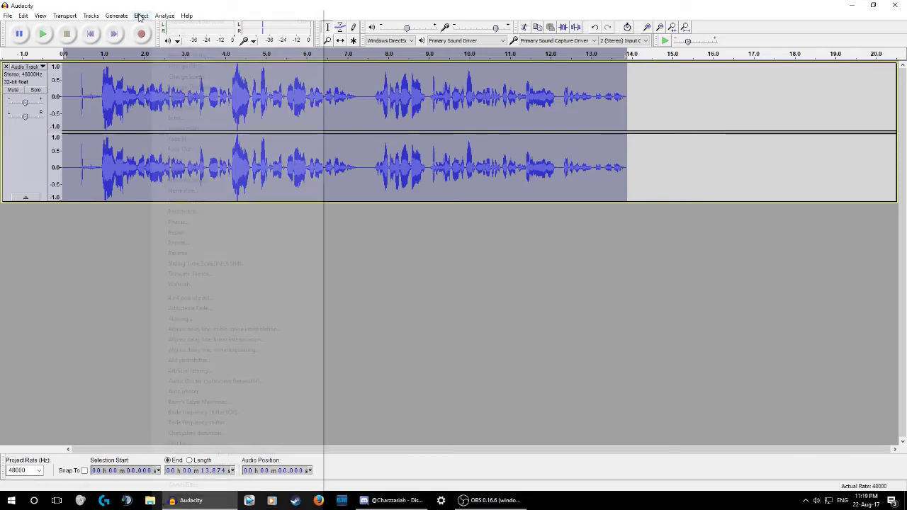
Apply the Compressor at -5 dB threshold, -30 dB noise floor, 4:1 ratio, peak-based
{"action": "left_click", "coordinate": [185, 107]}
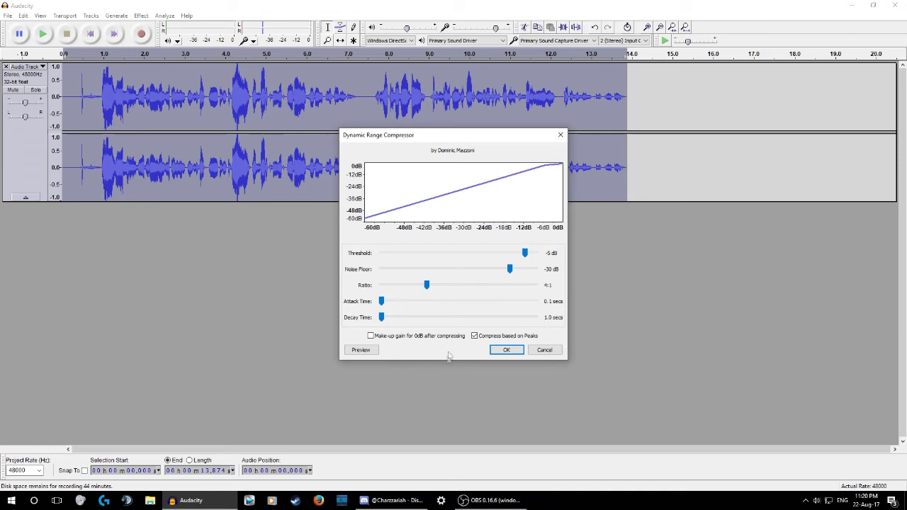
{"action": "left_click", "coordinate": [503, 351]}
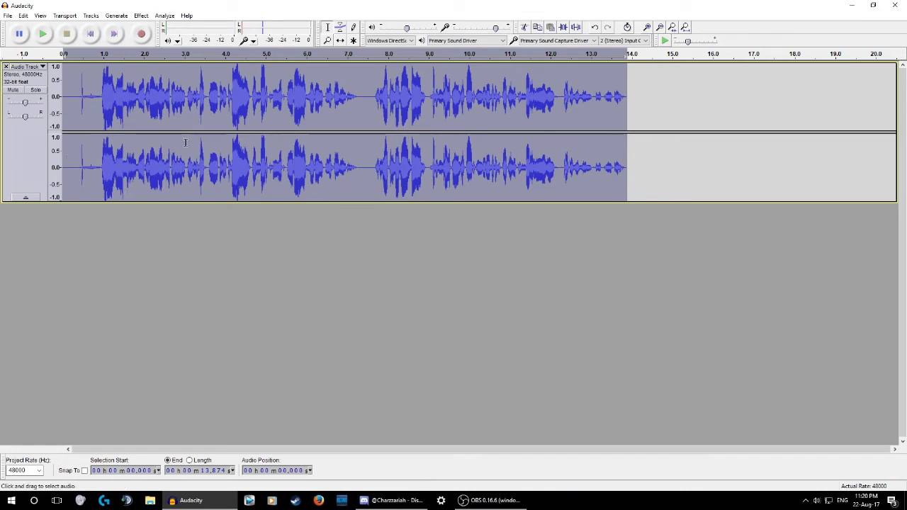
{"action": "key", "text": "ctrl+z"}
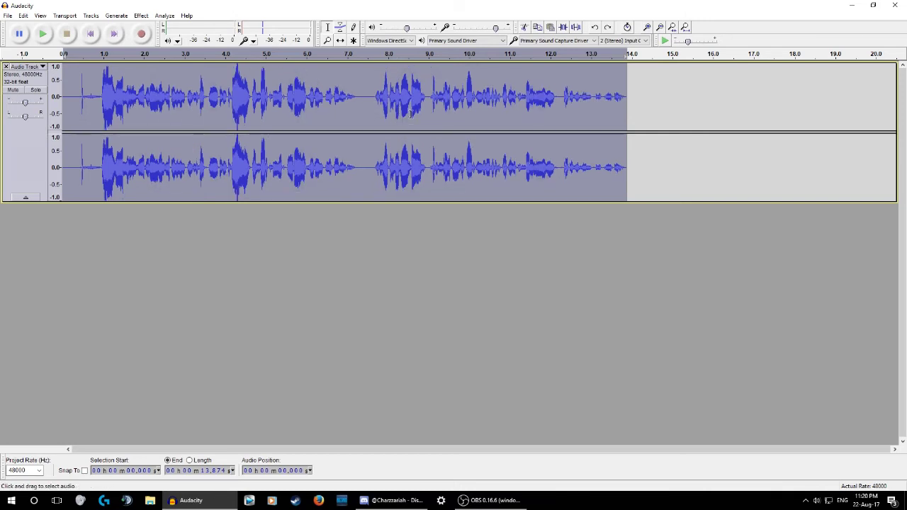
{"action": "key", "text": "ctrl+y"}
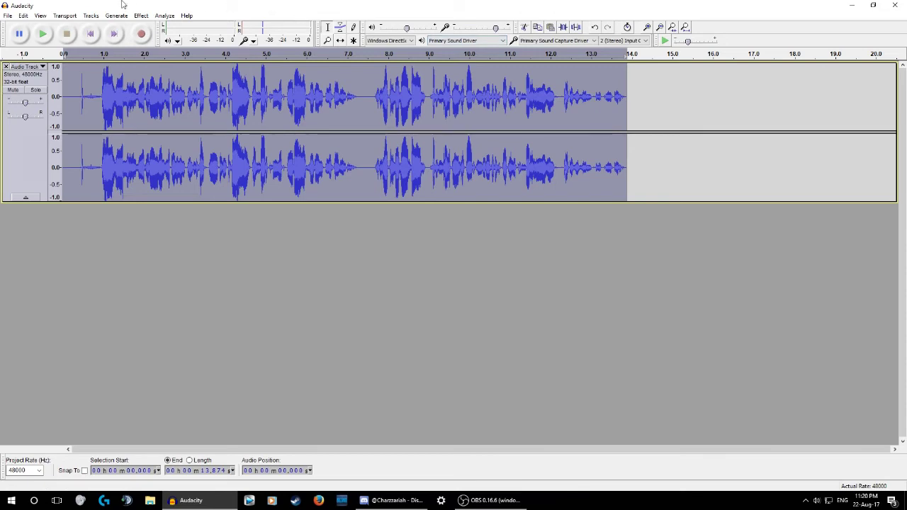
Equalize the voice track with the Bass Boost preset curve
{"action": "left_click", "coordinate": [143, 16]}
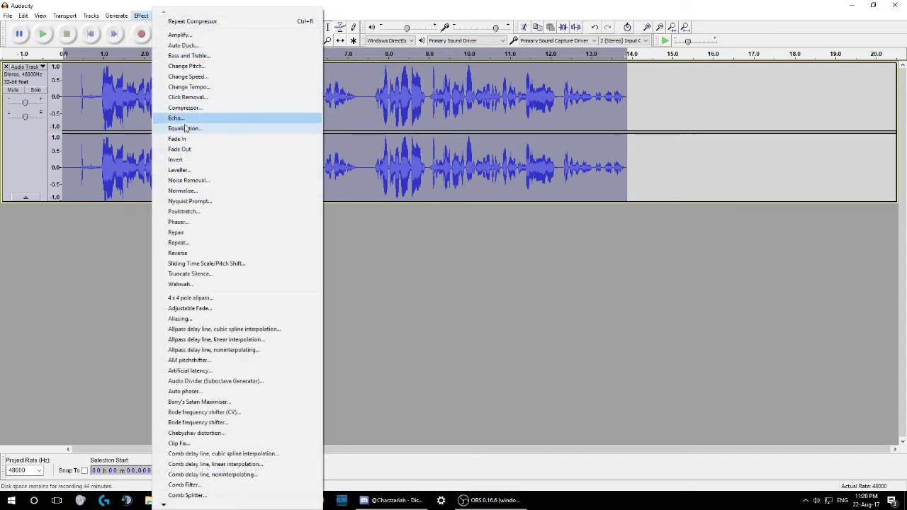
{"action": "left_click", "coordinate": [186, 128]}
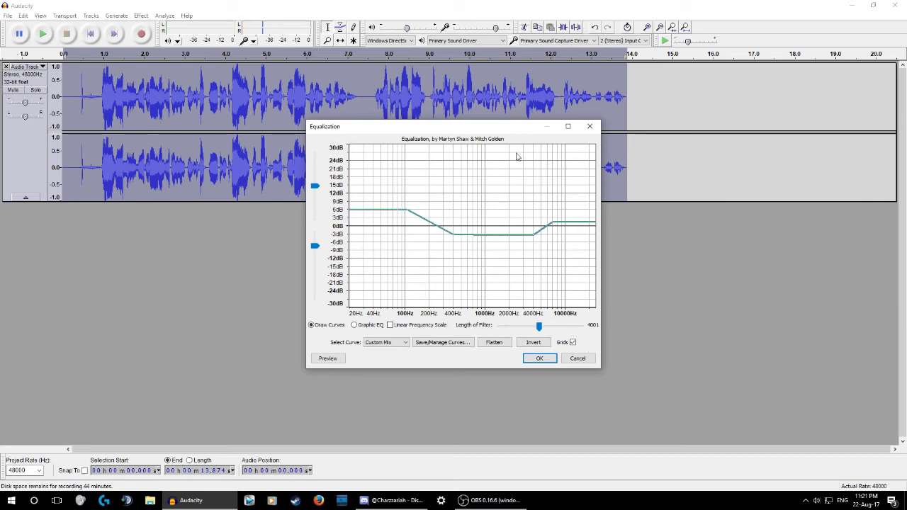
{"action": "left_click", "coordinate": [403, 342]}
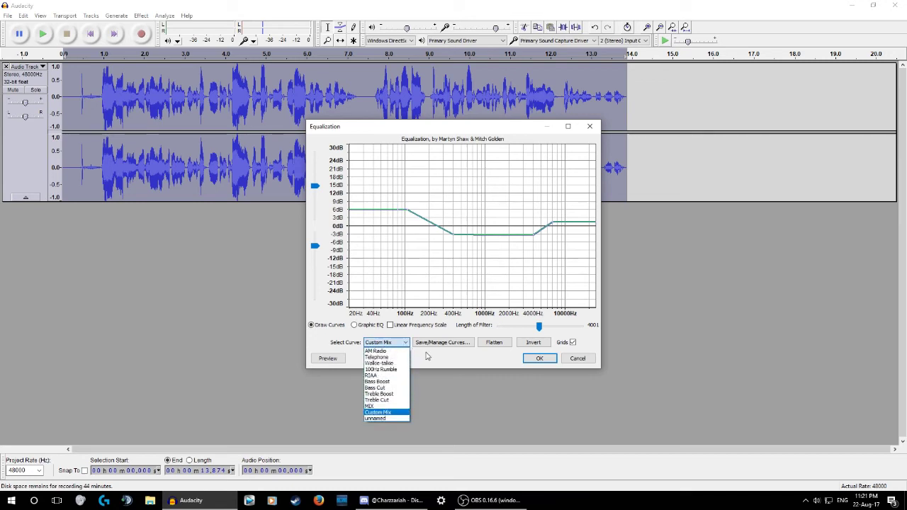
{"action": "left_click", "coordinate": [391, 383]}
{"action": "left_click", "coordinate": [540, 359]}
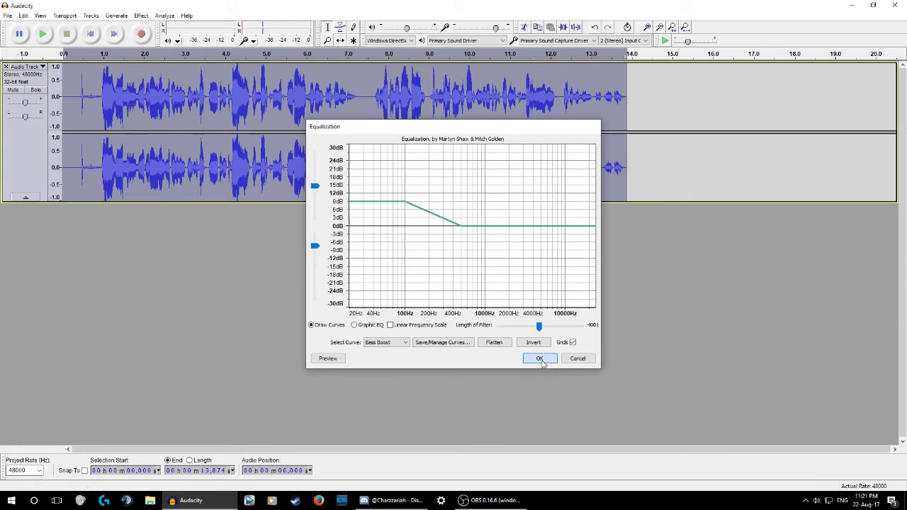
{"action": "left_click", "coordinate": [141, 16]}
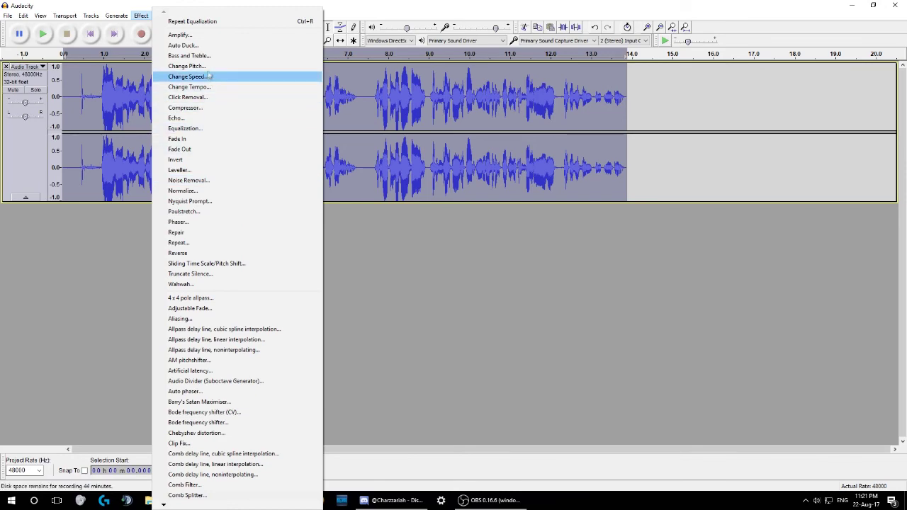
Apply the Treble Boost equalization curve to the voice track
{"action": "left_click", "coordinate": [216, 128]}
{"action": "left_click", "coordinate": [386, 342]}
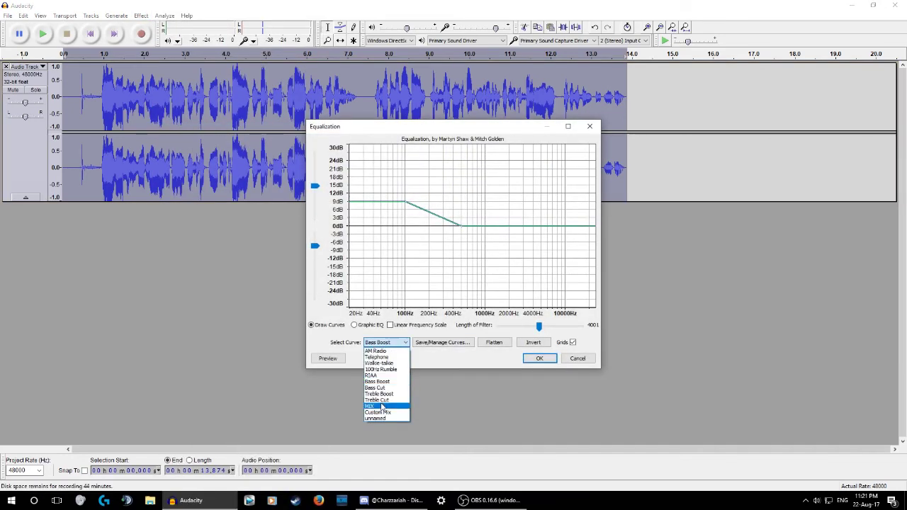
{"action": "left_click", "coordinate": [380, 394]}
{"action": "left_click", "coordinate": [540, 359]}
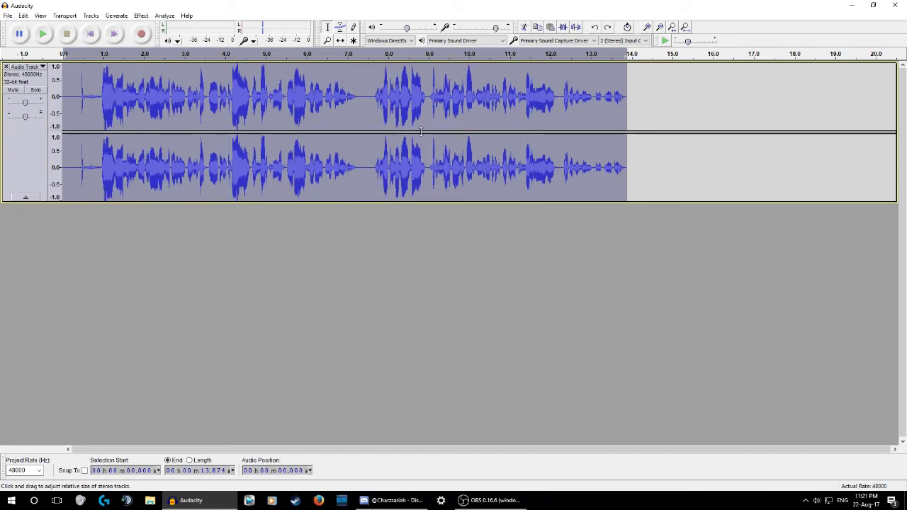
Apply the Custom Mix equalization curve to the voice track
{"action": "left_click", "coordinate": [141, 16]}
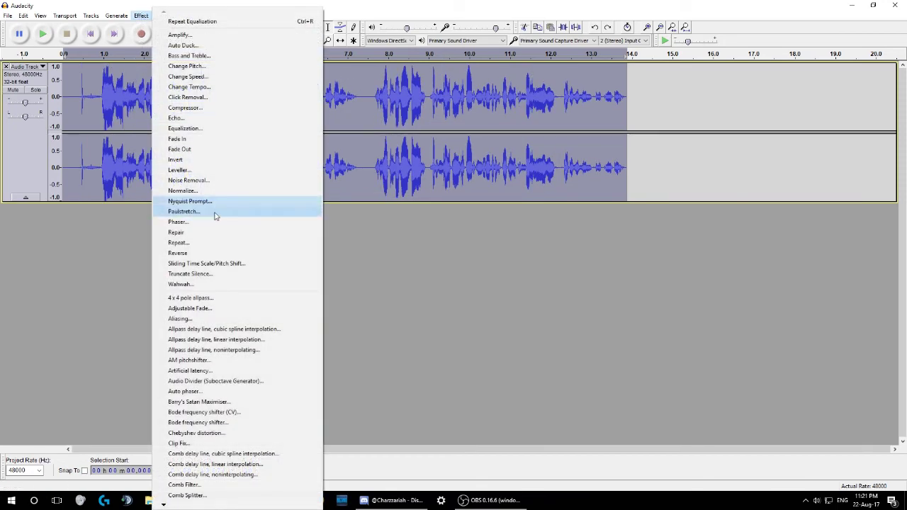
{"action": "left_click", "coordinate": [213, 128]}
{"action": "left_click", "coordinate": [391, 343]}
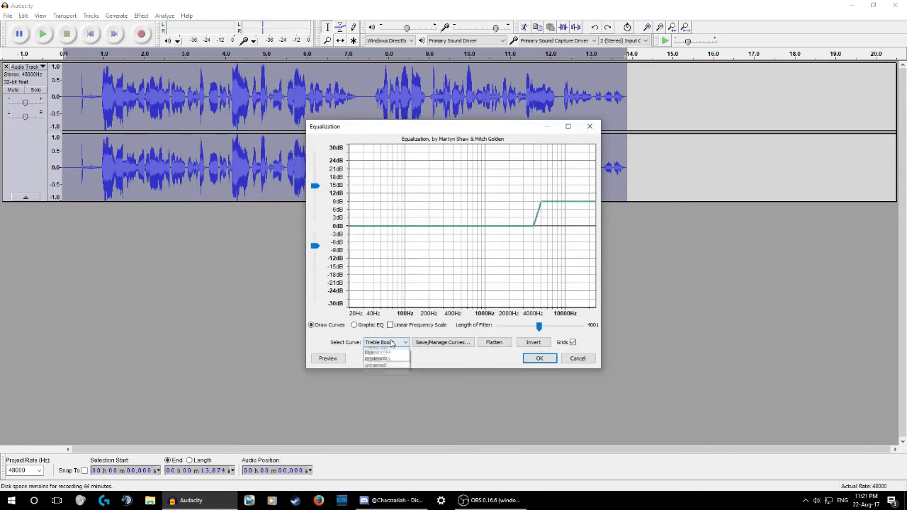
{"action": "left_click", "coordinate": [385, 414]}
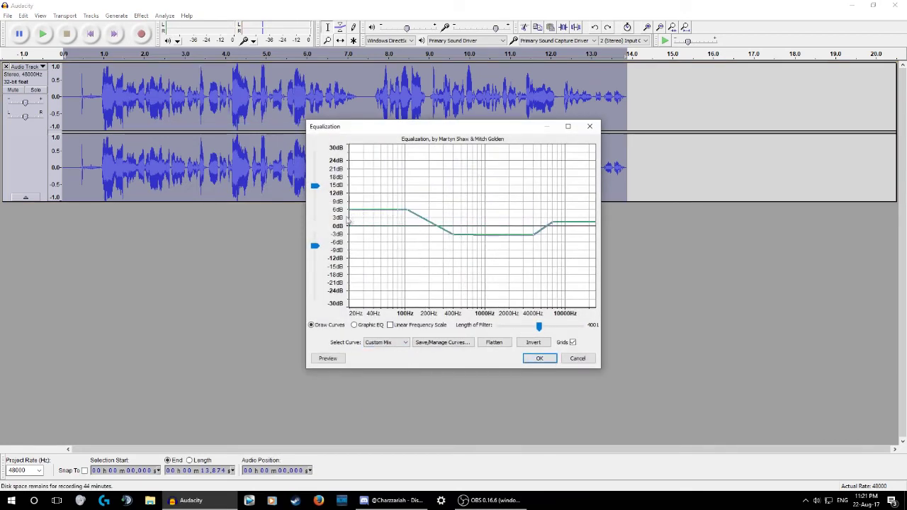
{"action": "left_click", "coordinate": [538, 360]}
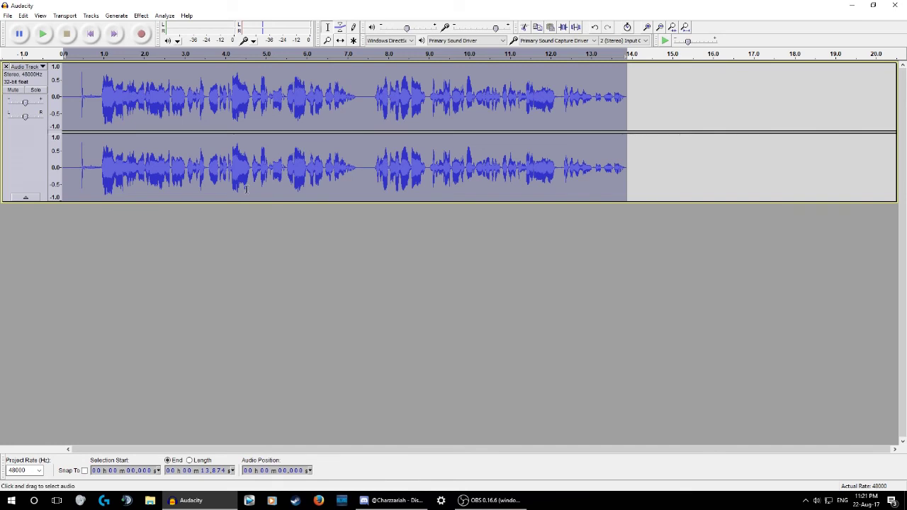
Select the whole equalized voice track and apply Compressor again at 4:1 ratio, -5 dB threshold
{"action": "double_click", "coordinate": [397, 114]}
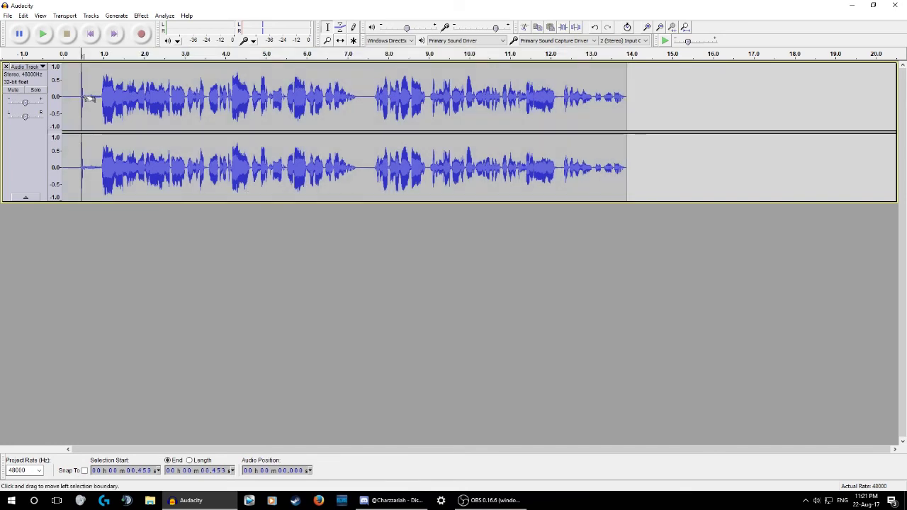
{"action": "left_click", "coordinate": [394, 116]}
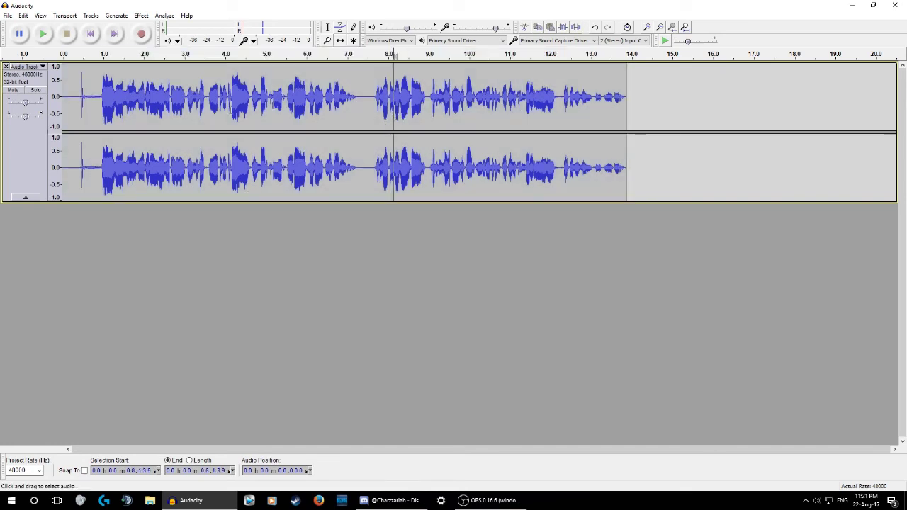
{"action": "left_click", "coordinate": [37, 149]}
{"action": "left_click", "coordinate": [141, 16]}
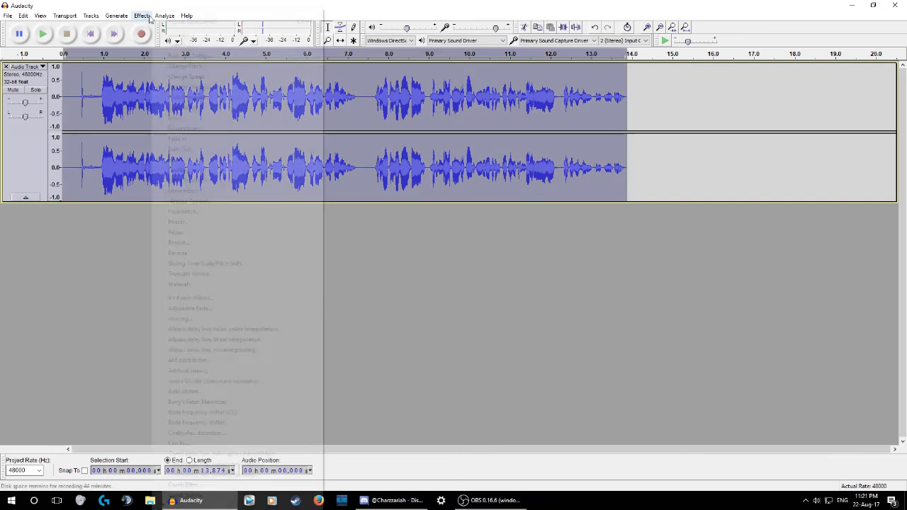
{"action": "left_click", "coordinate": [183, 108]}
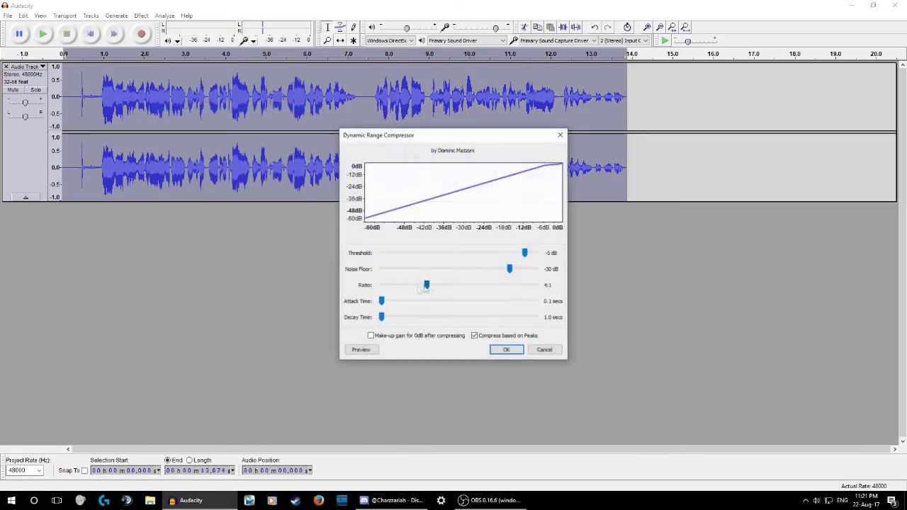
{"action": "left_click", "coordinate": [496, 352]}
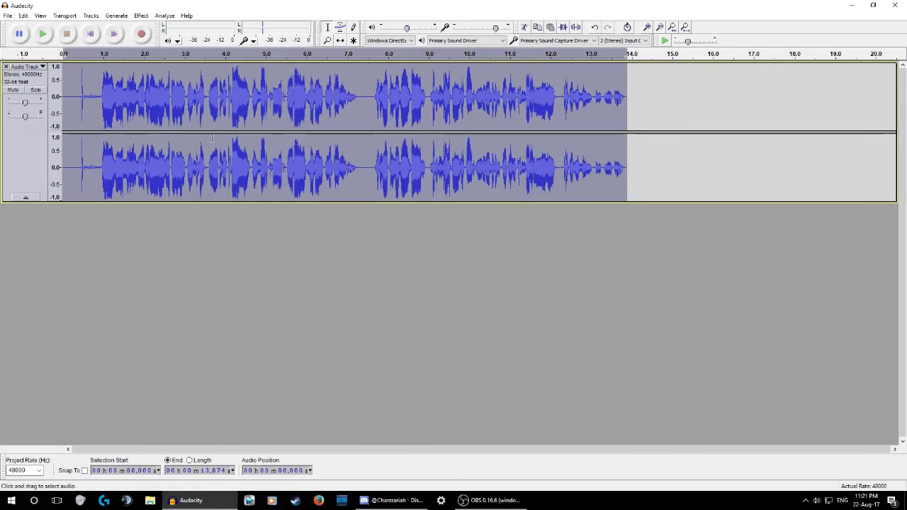
Set the start point at 0.395 s, before the speech, then play the processed track and stop it
{"action": "left_click", "coordinate": [82, 97]}
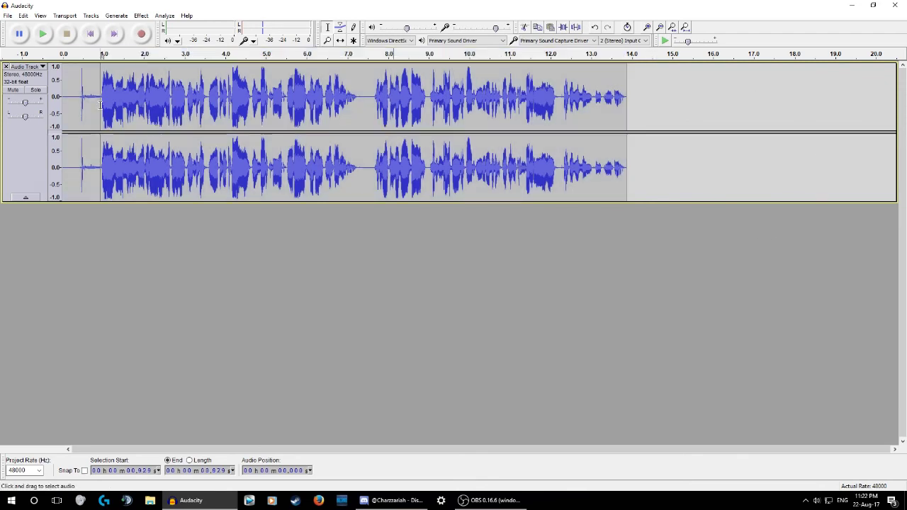
{"action": "left_click", "coordinate": [101, 88]}
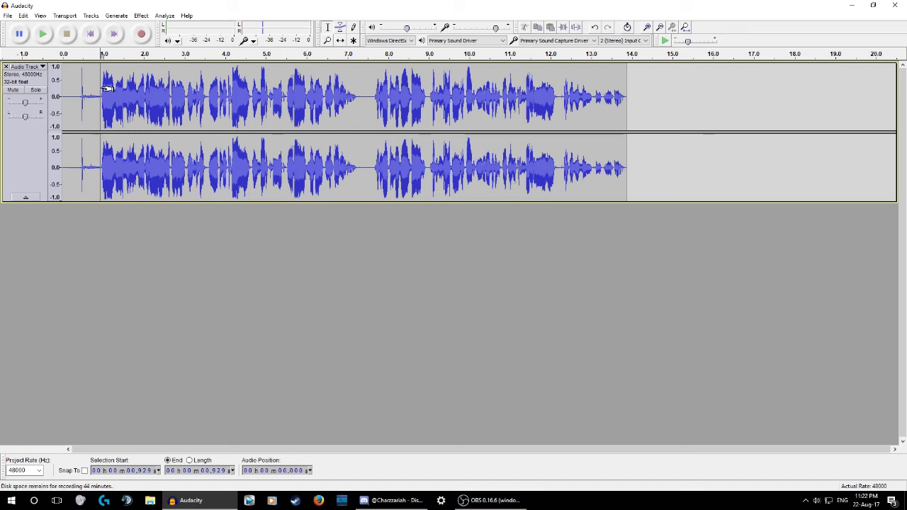
{"action": "left_click", "coordinate": [80, 100]}
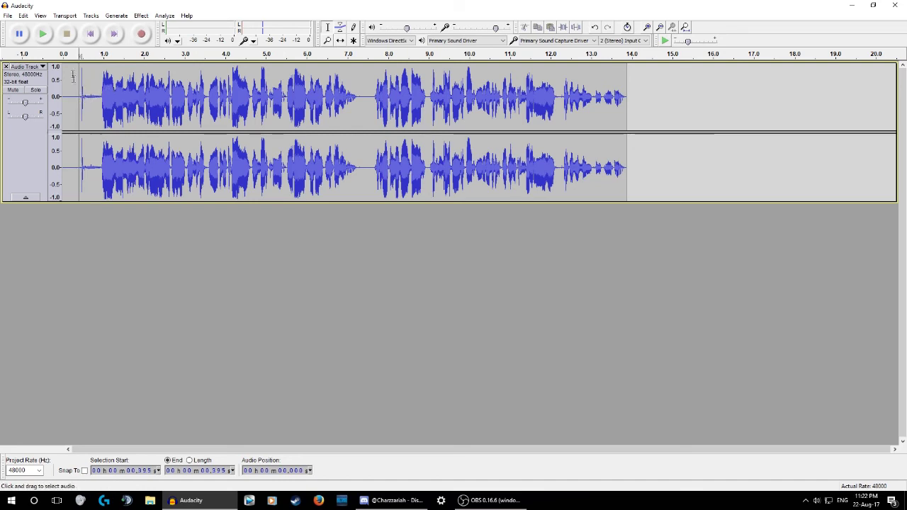
{"action": "left_click", "coordinate": [45, 40]}
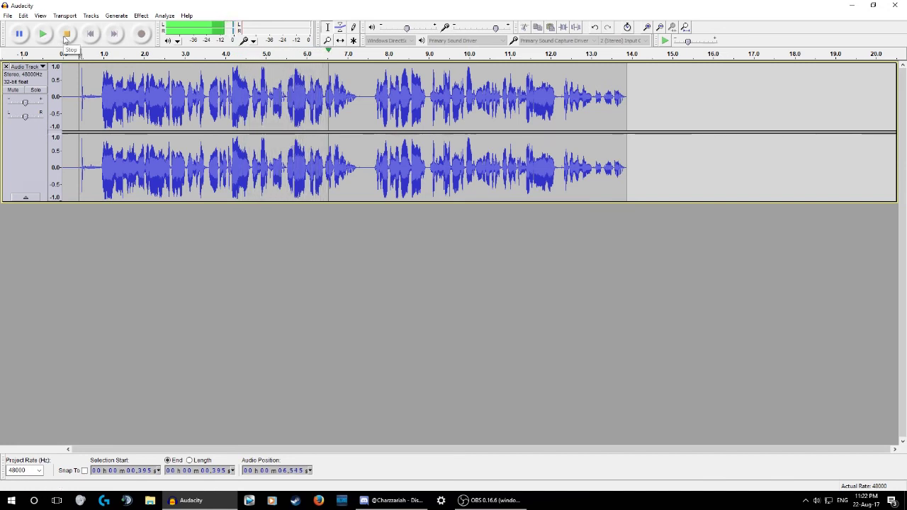
{"action": "left_click", "coordinate": [65, 39]}
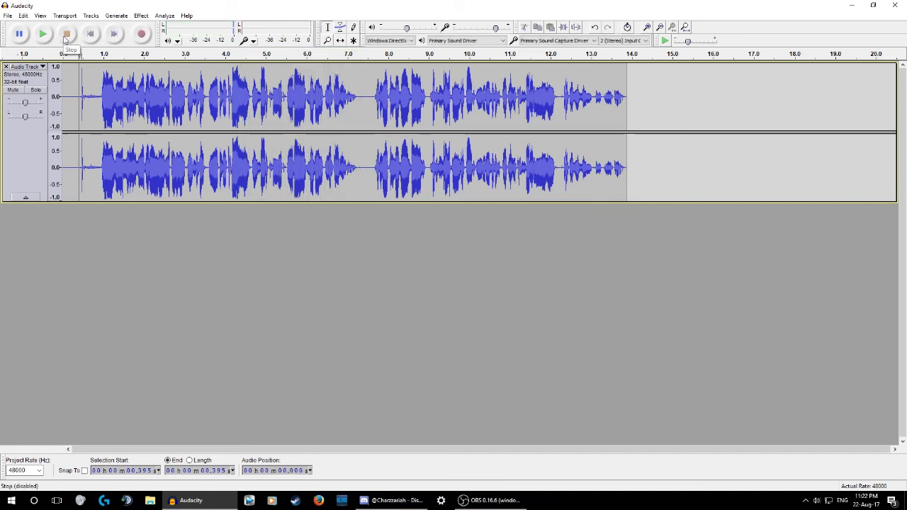